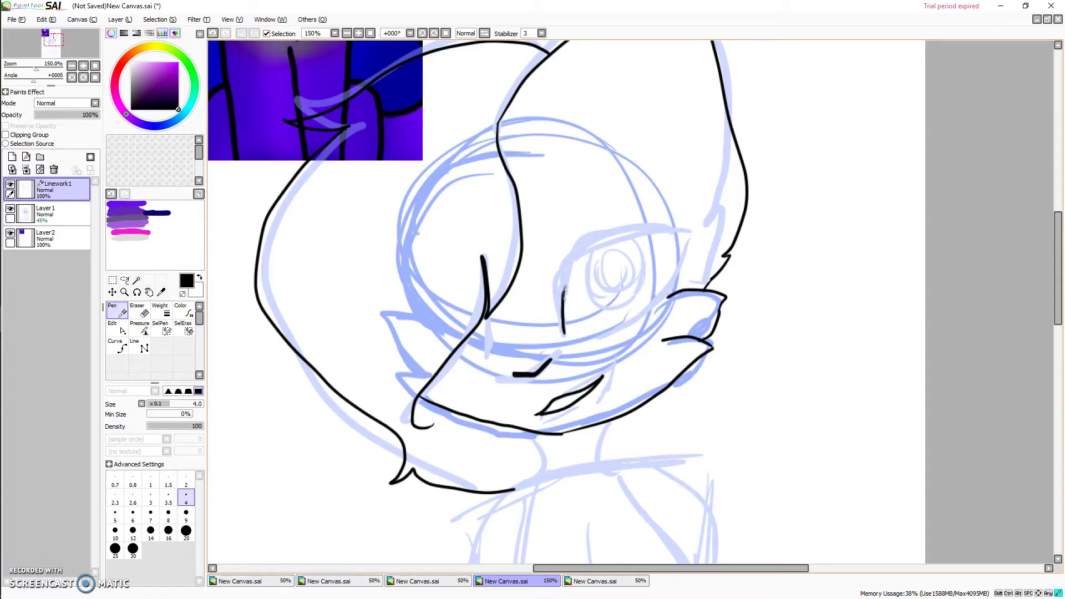
Step: Ink the open eye's outline and round iris over the sketch, replacing the last eye stroke
{"action": "key", "text": "ctrl+z"}
{"action": "mouse_move", "coordinate": [568, 330]}
{"action": "left_mouse_down"}
{"action": "mouse_move", "coordinate": [683, 229]}
{"action": "mouse_move", "coordinate": [622, 323]}
{"action": "left_mouse_up"}
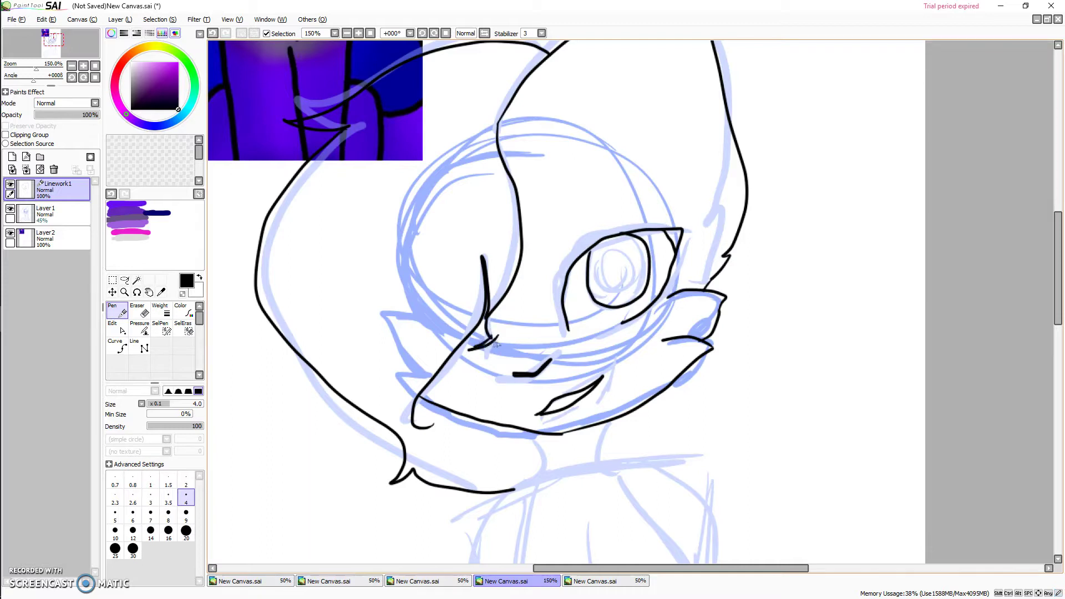
Step: Ink the neck, the outer contours of the chest and front legs, and the front paws over the sketch
{"action": "scroll", "coordinate": [1050, 296], "scroll_direction": "down", "scroll_amount": 5}
{"action": "left_click_drag", "start_coordinate": [614, 169], "coordinate": [697, 471]}
{"action": "scroll", "coordinate": [697, 471], "scroll_direction": "down", "scroll_amount": 5}
{"action": "left_click_drag", "start_coordinate": [702, 174], "coordinate": [691, 345]}
{"action": "key", "text": "ctrl+z"}
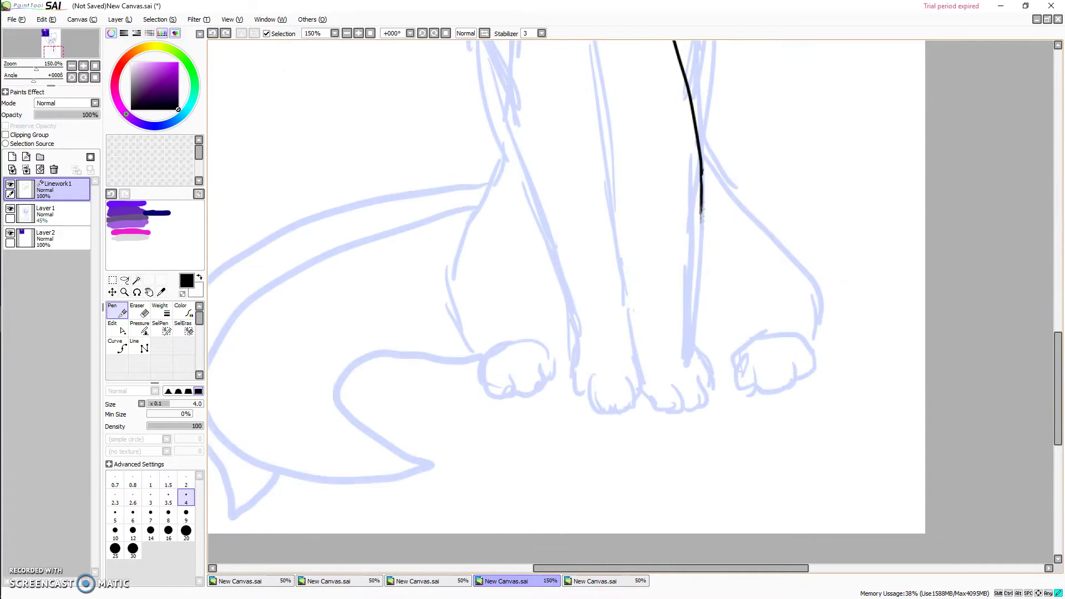
{"action": "scroll", "coordinate": [566, 302], "scroll_direction": "up", "scroll_amount": 5}
{"action": "left_click_drag", "start_coordinate": [527, 119], "coordinate": [559, 477]}
{"action": "scroll", "coordinate": [560, 477], "scroll_direction": "down", "scroll_amount": 4}
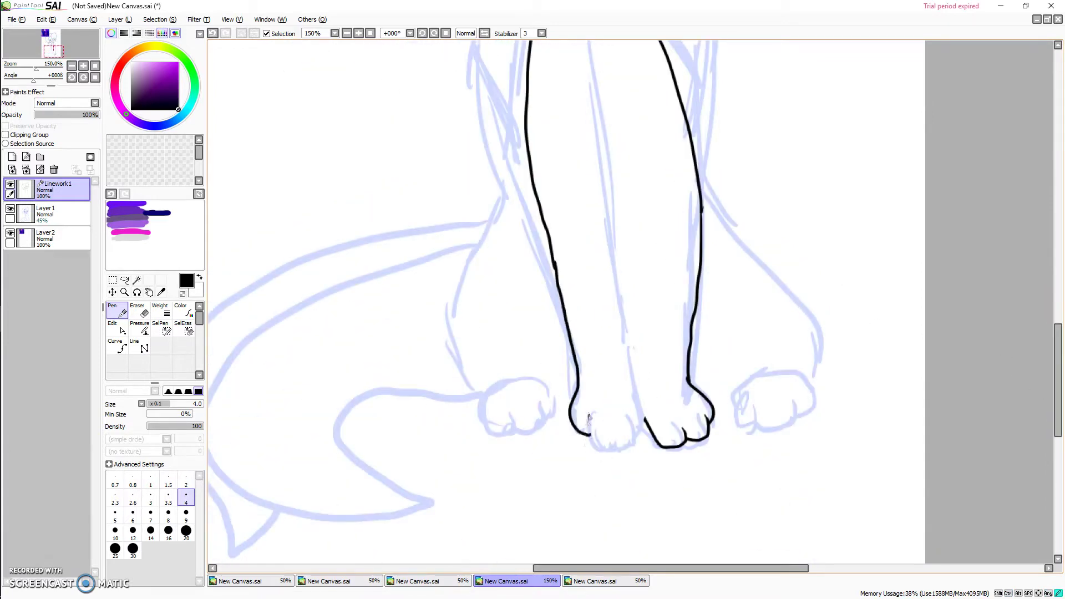
Step: Ink the pointed chest fur and the line separating the two front legs
{"action": "scroll", "coordinate": [648, 417], "scroll_direction": "up", "scroll_amount": 4}
{"action": "mouse_move", "coordinate": [557, 164]}
{"action": "left_mouse_down"}
{"action": "mouse_move", "coordinate": [605, 256]}
{"action": "mouse_move", "coordinate": [619, 410]}
{"action": "left_mouse_up"}
{"action": "key", "text": "ctrl+z"}
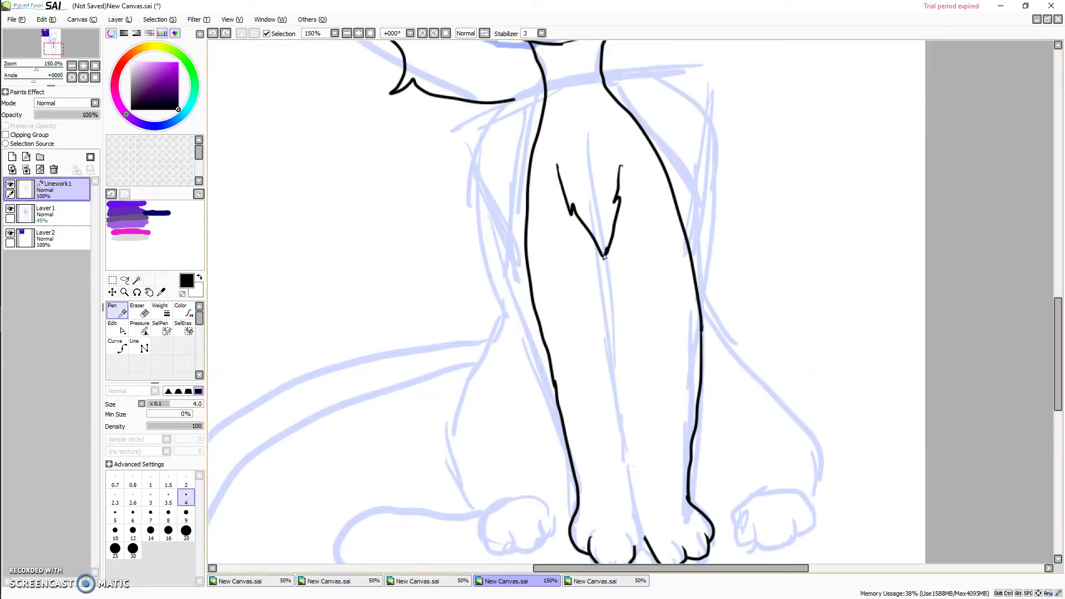
{"action": "left_click_drag", "start_coordinate": [629, 466], "coordinate": [639, 537]}
Step: Ink the left hind leg's curve and its paw with toe lines
{"action": "scroll", "coordinate": [643, 411], "scroll_direction": "down", "scroll_amount": 5}
{"action": "mouse_move", "coordinate": [530, 83]}
{"action": "left_mouse_down"}
{"action": "mouse_move", "coordinate": [470, 271]}
{"action": "mouse_move", "coordinate": [484, 395]}
{"action": "mouse_move", "coordinate": [479, 237]}
{"action": "mouse_move", "coordinate": [484, 376]}
{"action": "left_mouse_up"}
{"action": "key", "text": "ctrl+z"}
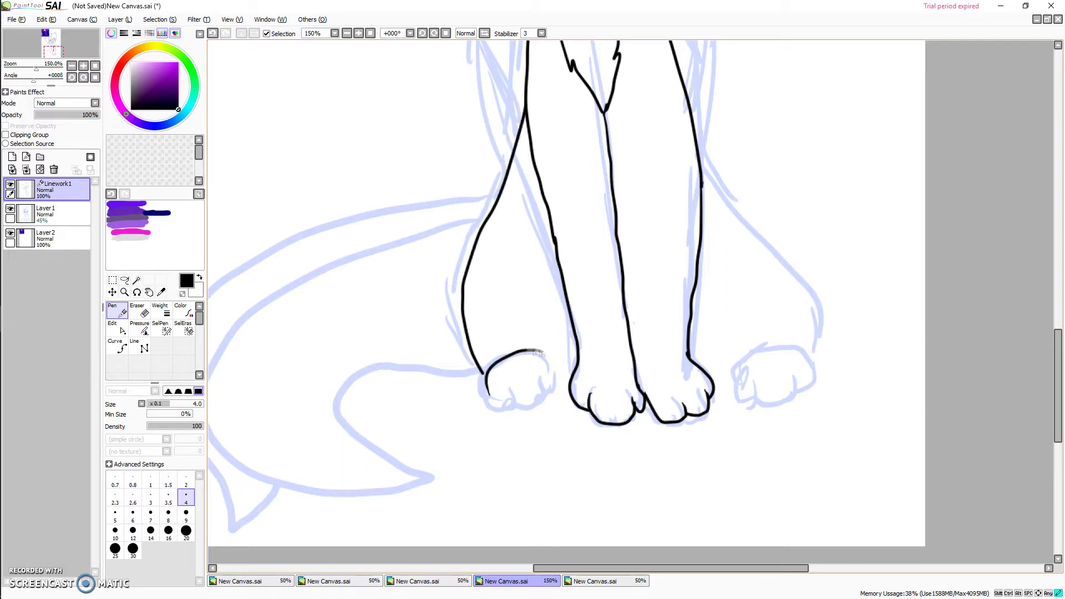
{"action": "key", "text": "ctrl+z"}
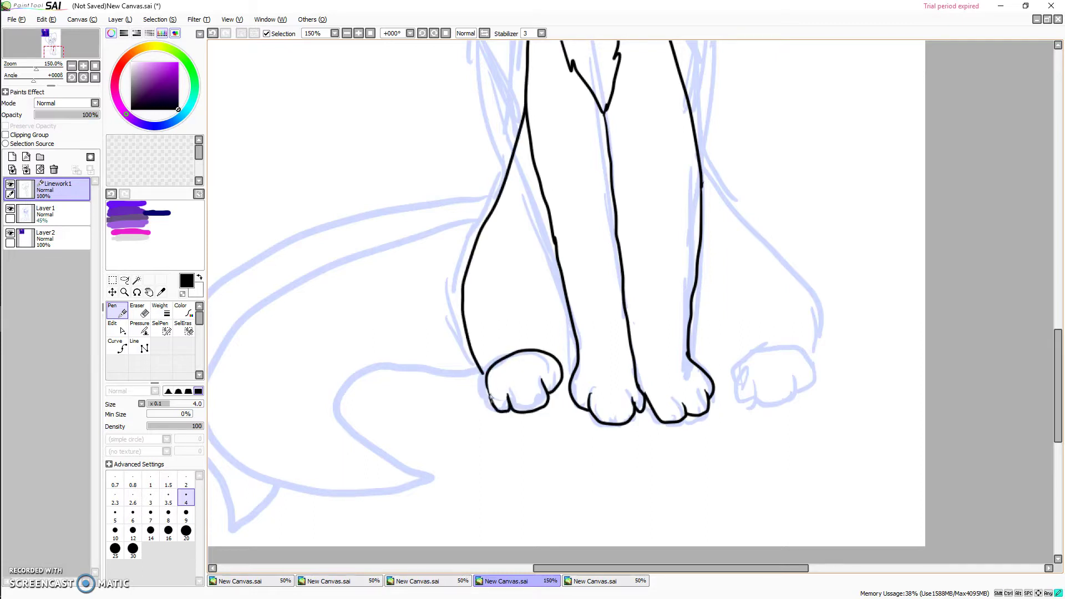
Step: Ink the right hind leg's curve from the body and outline its paw
{"action": "mouse_move", "coordinate": [691, 114]}
{"action": "left_mouse_down"}
{"action": "mouse_move", "coordinate": [781, 234]}
{"action": "mouse_move", "coordinate": [802, 344]}
{"action": "mouse_move", "coordinate": [747, 206]}
{"action": "left_mouse_up"}
{"action": "key", "text": "ctrl+z"}
{"action": "key", "text": "ctrl+z"}
{"action": "mouse_move", "coordinate": [688, 99]}
{"action": "left_mouse_down"}
{"action": "mouse_move", "coordinate": [767, 224]}
{"action": "mouse_move", "coordinate": [803, 349]}
{"action": "left_mouse_up"}
{"action": "key", "text": "ctrl+z"}
{"action": "left_click_drag", "start_coordinate": [727, 364], "coordinate": [795, 364]}
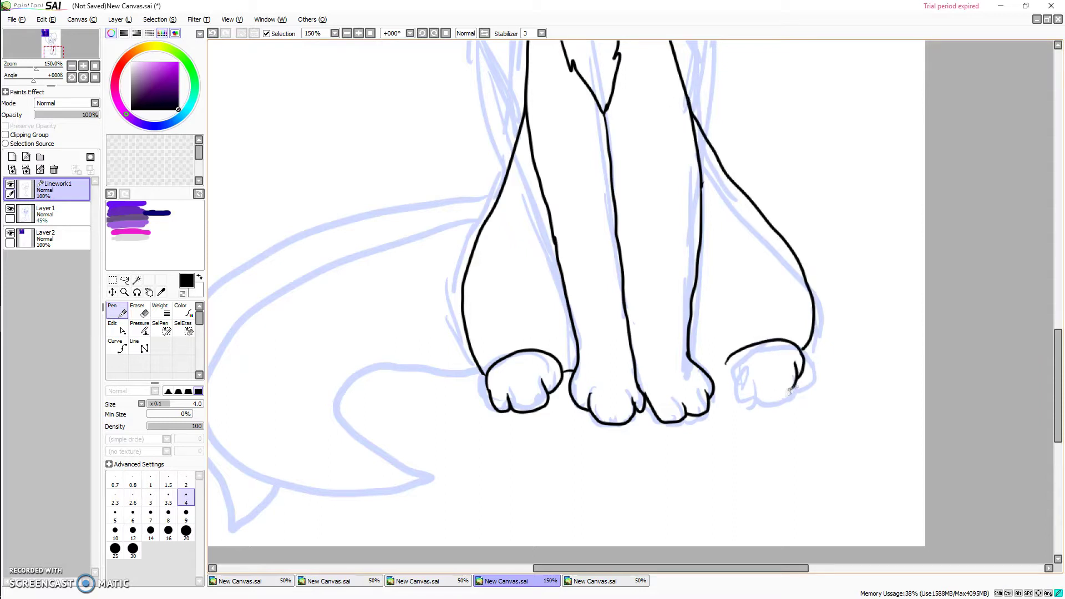
Step: Ink two large curved tails rising on either side of the body, redoing unsatisfactory strokes
{"action": "scroll", "coordinate": [704, 333], "scroll_direction": "down", "scroll_amount": 4}
{"action": "scroll", "coordinate": [720, 272], "scroll_direction": "up", "scroll_amount": 2}
{"action": "mouse_move", "coordinate": [488, 248]}
{"action": "left_mouse_down"}
{"action": "mouse_move", "coordinate": [485, 374]}
{"action": "mouse_move", "coordinate": [543, 380]}
{"action": "left_mouse_up"}
{"action": "key", "text": "ctrl+z"}
{"action": "key", "text": "ctrl+z"}
{"action": "mouse_move", "coordinate": [559, 293]}
{"action": "left_mouse_down"}
{"action": "mouse_move", "coordinate": [470, 265]}
{"action": "mouse_move", "coordinate": [442, 165]}
{"action": "mouse_move", "coordinate": [488, 387]}
{"action": "mouse_move", "coordinate": [551, 384]}
{"action": "left_mouse_up"}
{"action": "key", "text": "ctrl+z"}
{"action": "key", "text": "ctrl+z"}
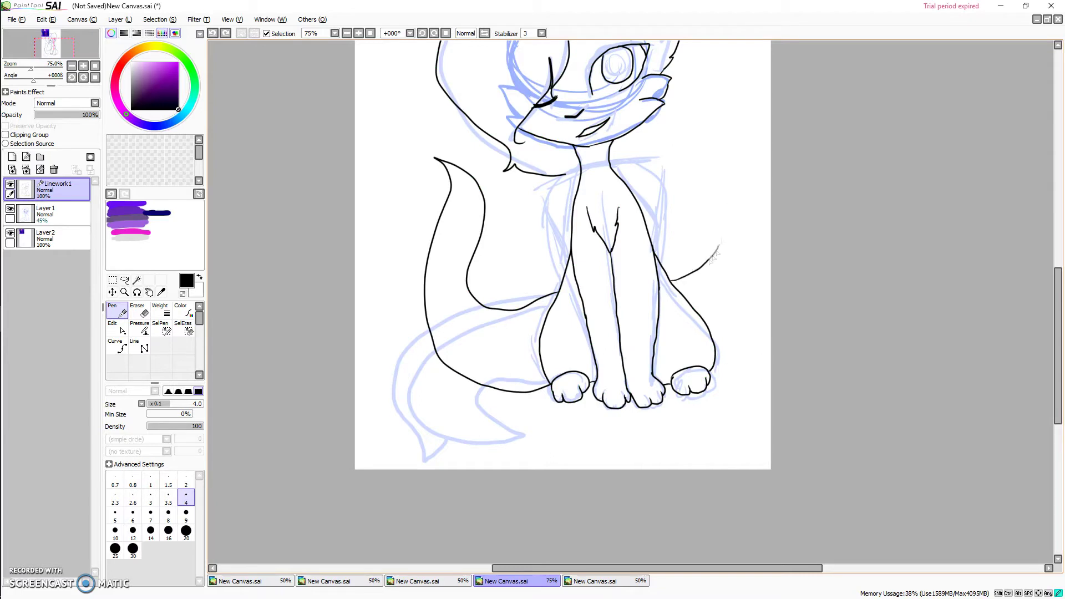
{"action": "scroll", "coordinate": [566, 307], "scroll_direction": "up", "scroll_amount": 3}
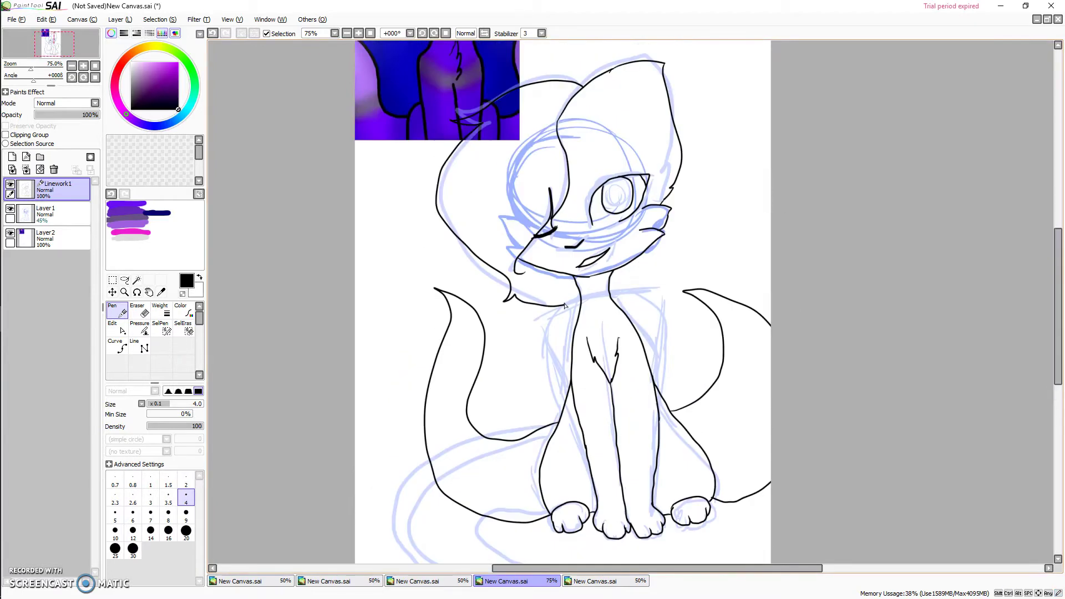
Step: Hide the Layer1 sketch and shift the Linework1 drawing leftward so it fits on the canvas
{"action": "left_click", "coordinate": [10, 209]}
{"action": "left_click", "coordinate": [52, 214]}
{"action": "left_click", "coordinate": [53, 190]}
{"action": "left_click", "coordinate": [112, 293]}
{"action": "mouse_move", "coordinate": [500, 319]}
{"action": "left_mouse_down"}
{"action": "mouse_move", "coordinate": [438, 339]}
{"action": "mouse_move", "coordinate": [448, 336]}
{"action": "left_mouse_up"}
{"action": "left_click_drag", "start_coordinate": [451, 285], "coordinate": [466, 285]}
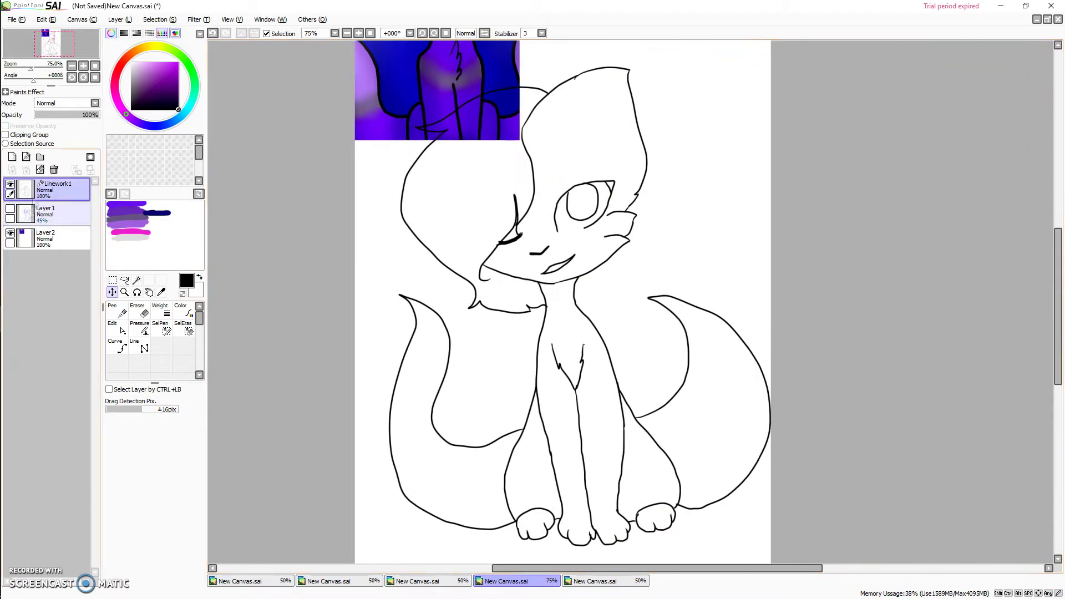
Step: Select the character's head, chest, legs, paws and both tails on the linework with the Magic Wand
{"action": "scroll", "coordinate": [355, 261], "scroll_direction": "down", "scroll_amount": 2}
{"action": "scroll", "coordinate": [364, 261], "scroll_direction": "up", "scroll_amount": 1}
{"action": "left_click", "coordinate": [137, 280]}
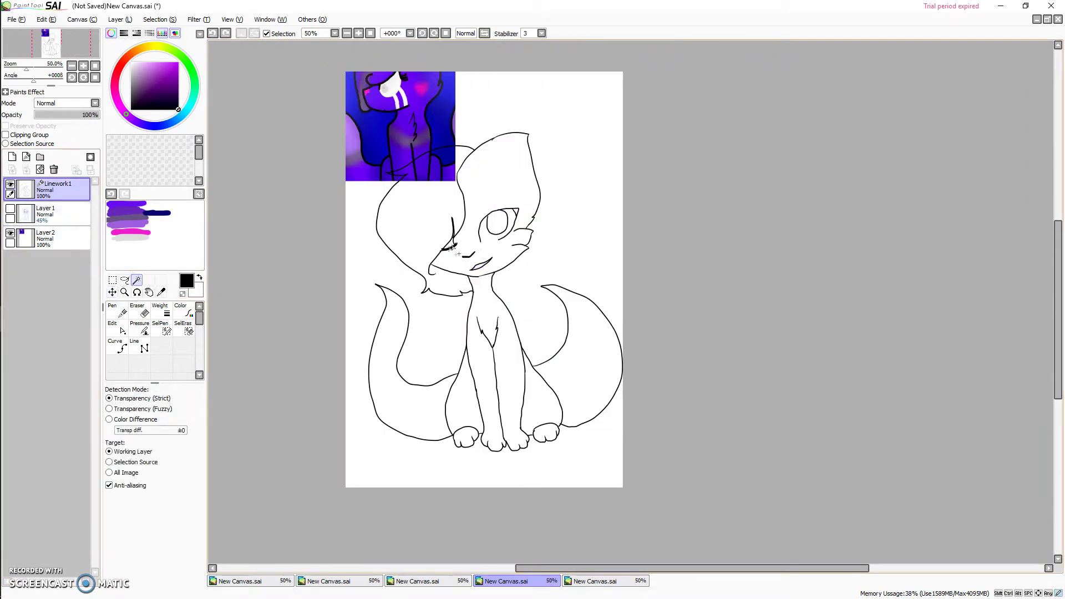
{"action": "left_click", "coordinate": [450, 250]}
{"action": "left_click", "coordinate": [496, 330]}
{"action": "left_click", "coordinate": [464, 388]}
{"action": "left_click", "coordinate": [541, 391]}
{"action": "left_click", "coordinate": [466, 437]}
{"action": "left_click", "coordinate": [591, 360]}
{"action": "left_click", "coordinate": [388, 355]}
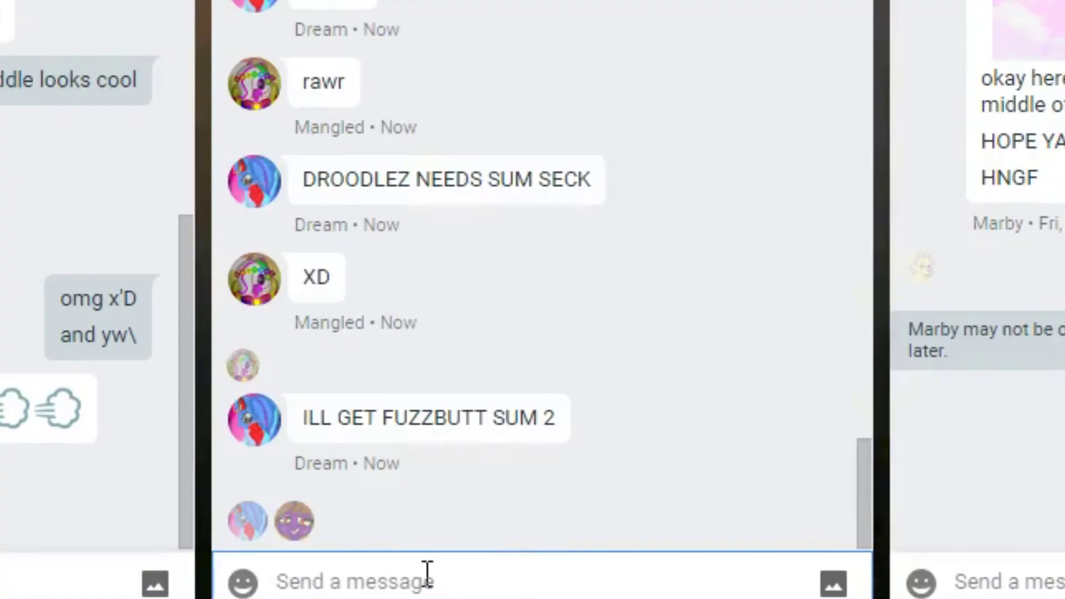
Step: Ask "does dia have a heart on both cheeks?" in the group chat and send a joking message about the misspelling
{"action": "type", "text": "does dia have a heart on both cheeks"}
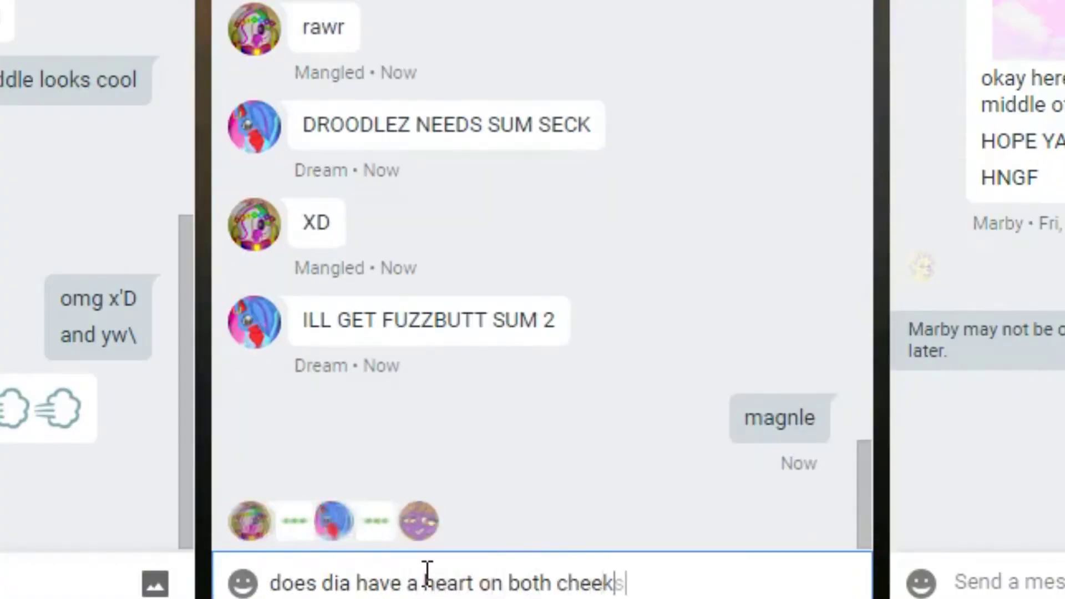
{"action": "type", "text": "?"}
{"action": "key", "text": "Return"}
{"action": "type", "text": "MAGNLE"}
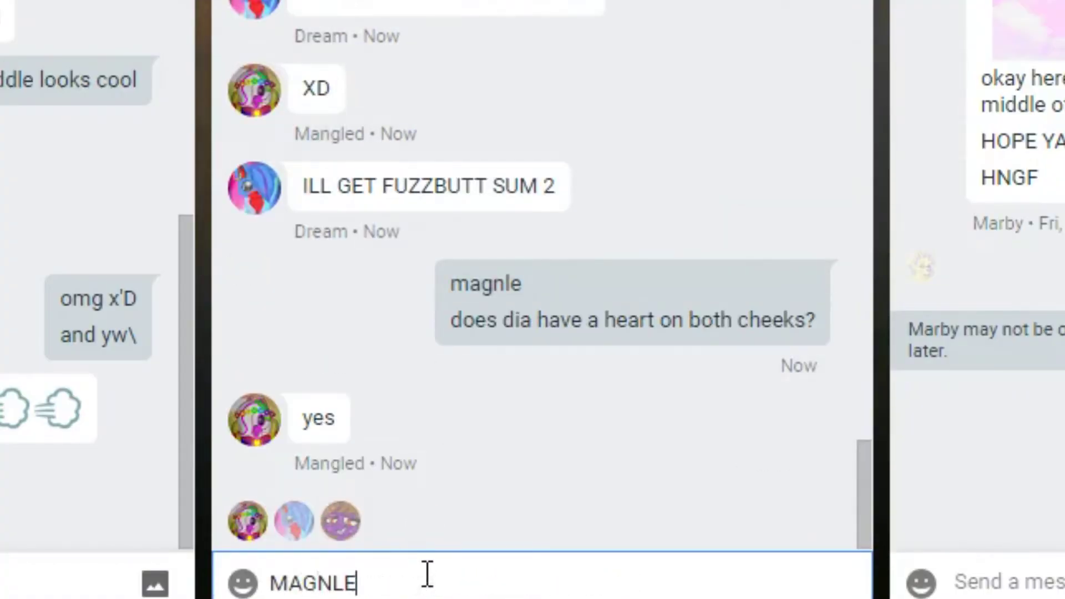
{"action": "type", "text": " WOW GREAT SPELLING"}
{"action": "key", "text": "Return"}
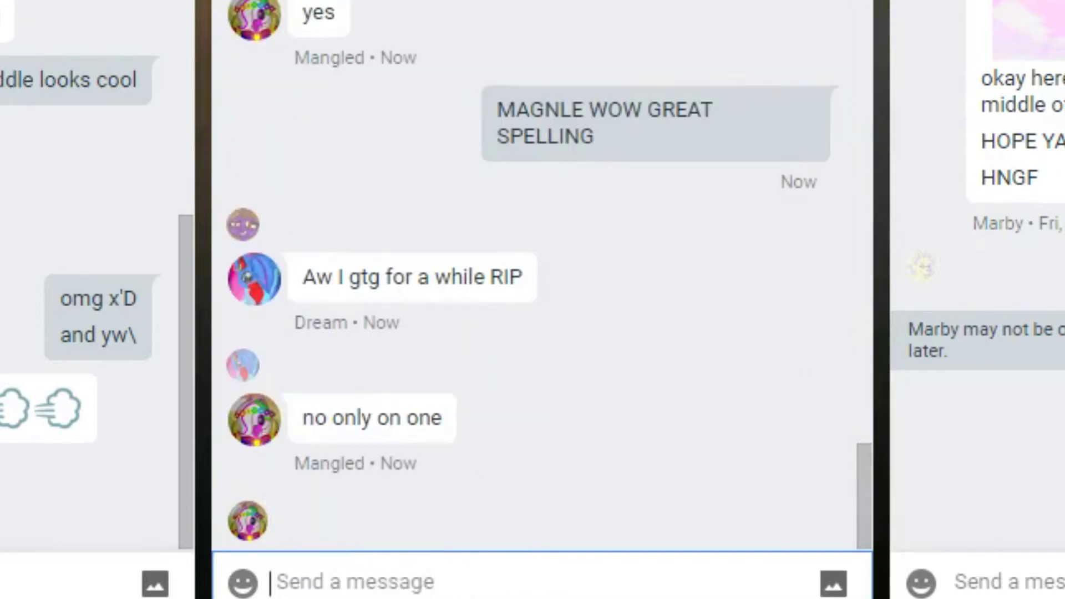
Step: Reply "kewlio thank shu" in the group chat and send a goodbye to the departing member
{"action": "type", "text": "kewlio thank shu"}
{"action": "key", "text": "Return"}
{"action": "type", "text": "aww bye dream"}
{"action": "key", "text": "Return"}
{"action": "type", "text": "t"}
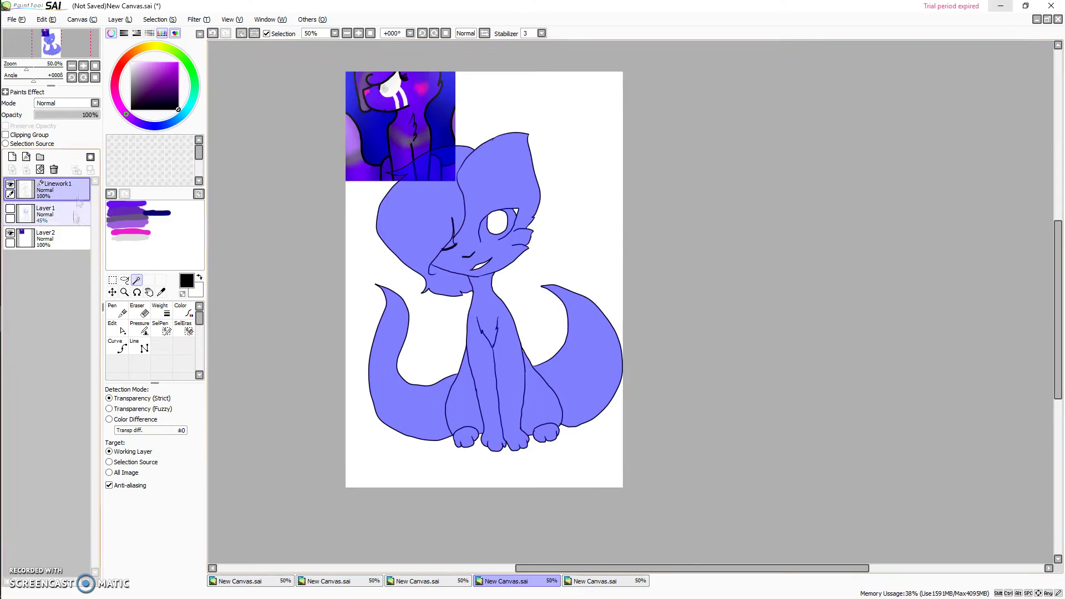
Step: Create a new layer beneath the linework and fill the selected character with the bright purple swatch colour
{"action": "right_click", "coordinate": [116, 206]}
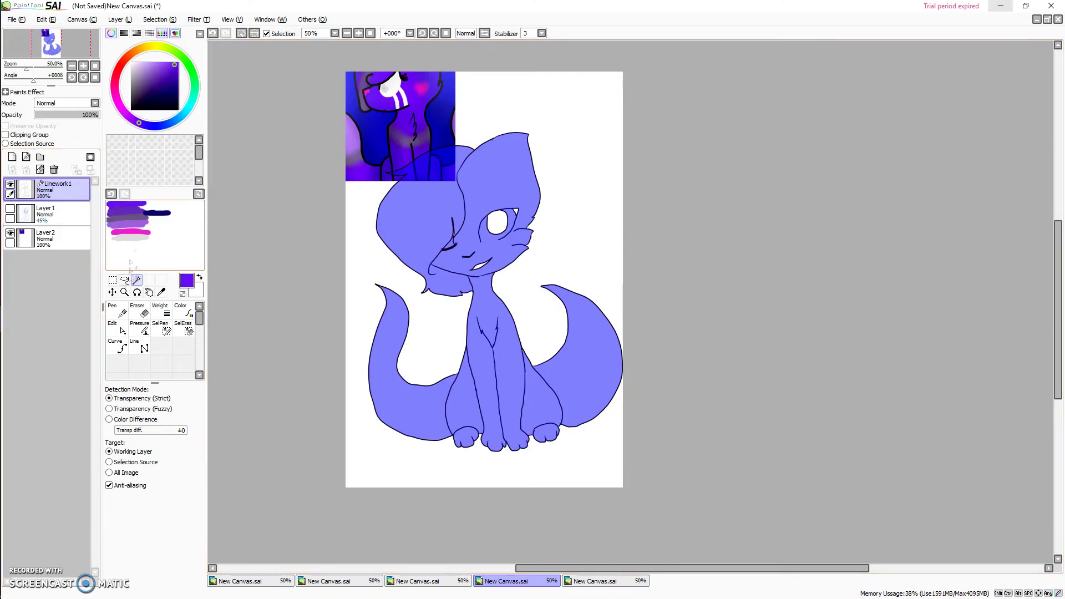
{"action": "left_click", "coordinate": [47, 214]}
{"action": "left_click", "coordinate": [12, 157]}
{"action": "left_click", "coordinate": [117, 345]}
{"action": "left_click", "coordinate": [390, 316]}
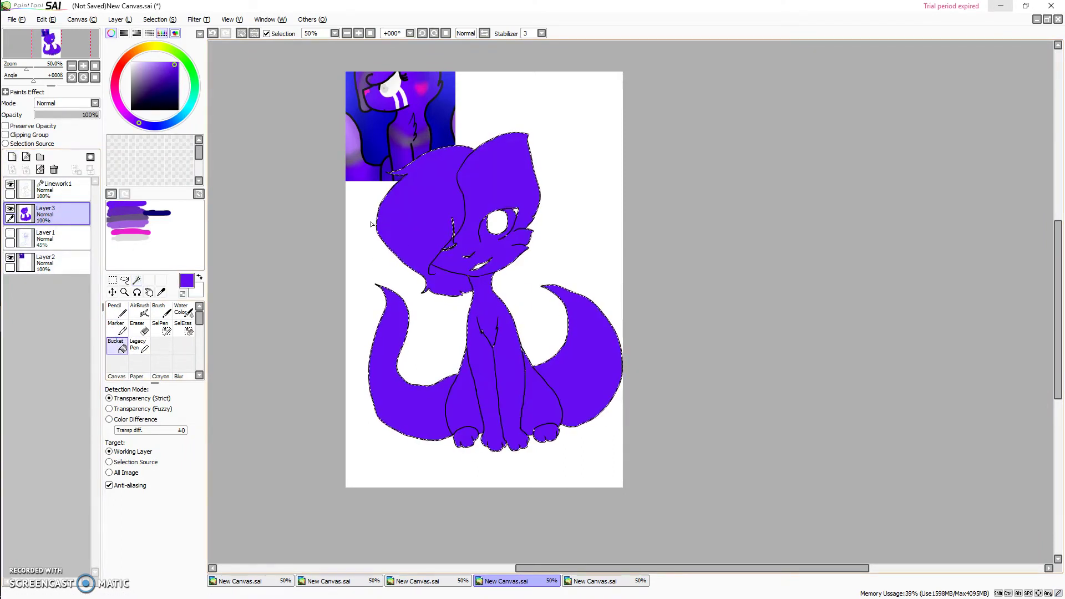
Step: Shade the edges of the hair and ear in dark purple with the Pencil at size 30
{"action": "left_click", "coordinate": [178, 75]}
{"action": "left_click", "coordinate": [115, 310]}
{"action": "left_click", "coordinate": [133, 549]}
{"action": "left_click", "coordinate": [178, 83]}
{"action": "left_click_drag", "start_coordinate": [477, 145], "coordinate": [387, 174]}
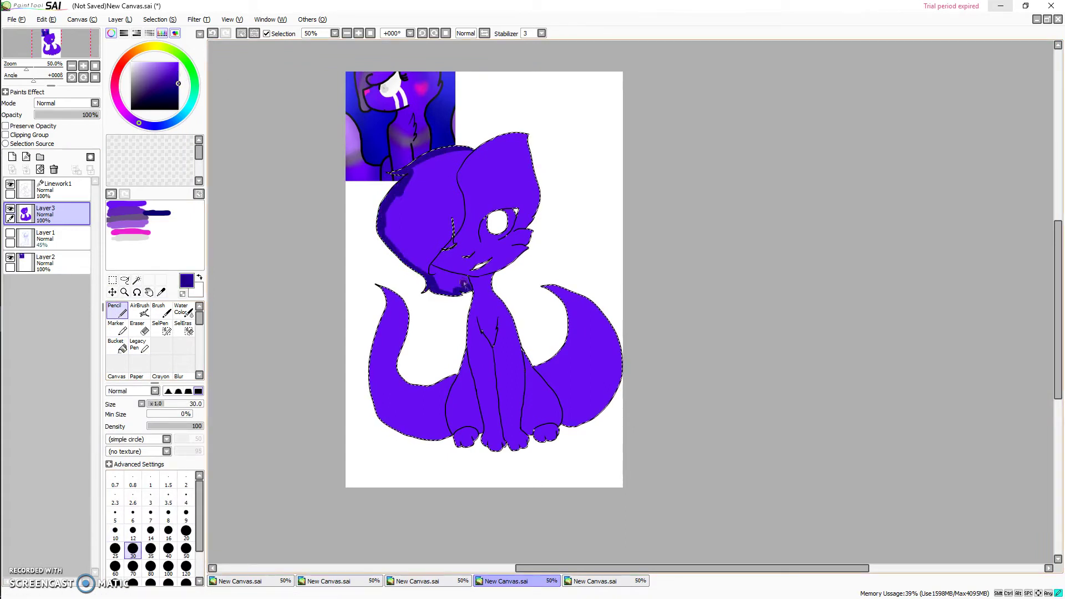
{"action": "left_click_drag", "start_coordinate": [463, 161], "coordinate": [522, 140]}
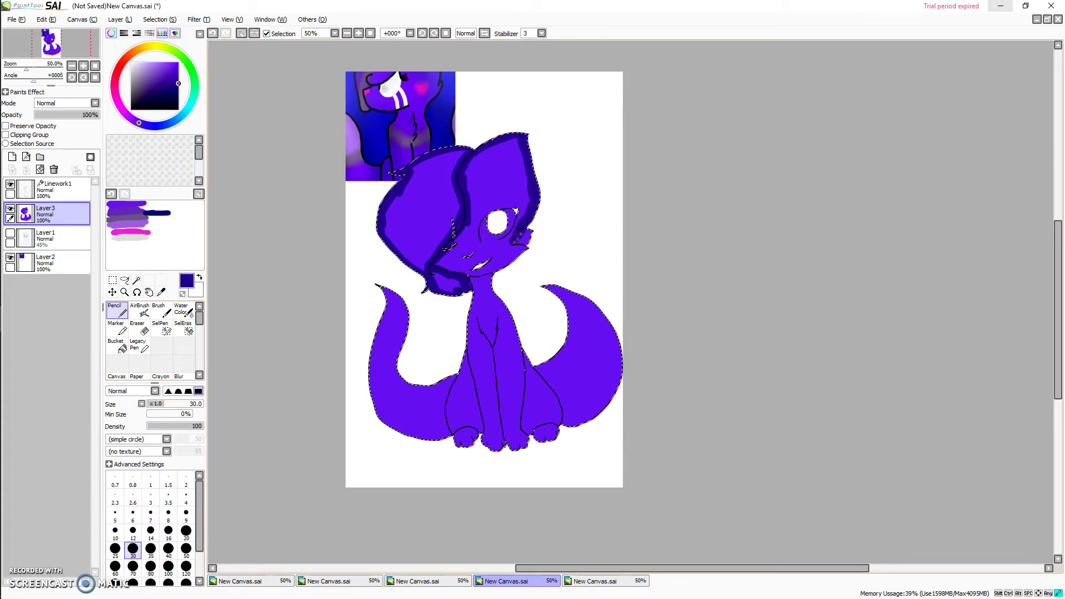
Step: Shade the edges of the face, neck, legs, paws and both tails with the same dark purple
{"action": "left_click_drag", "start_coordinate": [512, 266], "coordinate": [500, 283]}
{"action": "mouse_move", "coordinate": [512, 451]}
{"action": "left_mouse_down"}
{"action": "mouse_move", "coordinate": [495, 321]}
{"action": "mouse_move", "coordinate": [464, 332]}
{"action": "left_mouse_up"}
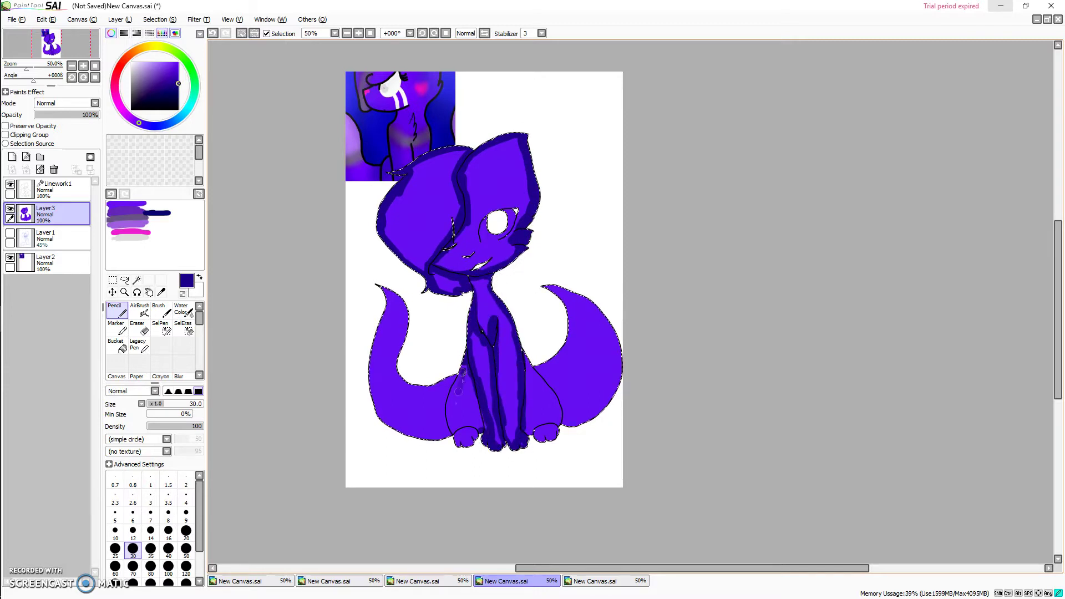
{"action": "left_click_drag", "start_coordinate": [529, 432], "coordinate": [530, 403]}
{"action": "mouse_move", "coordinate": [539, 371]}
{"action": "left_mouse_down"}
{"action": "mouse_move", "coordinate": [551, 274]}
{"action": "mouse_move", "coordinate": [624, 339]}
{"action": "mouse_move", "coordinate": [567, 424]}
{"action": "left_mouse_up"}
{"action": "left_click_drag", "start_coordinate": [404, 387], "coordinate": [456, 381]}
{"action": "key", "text": "ctrl+z"}
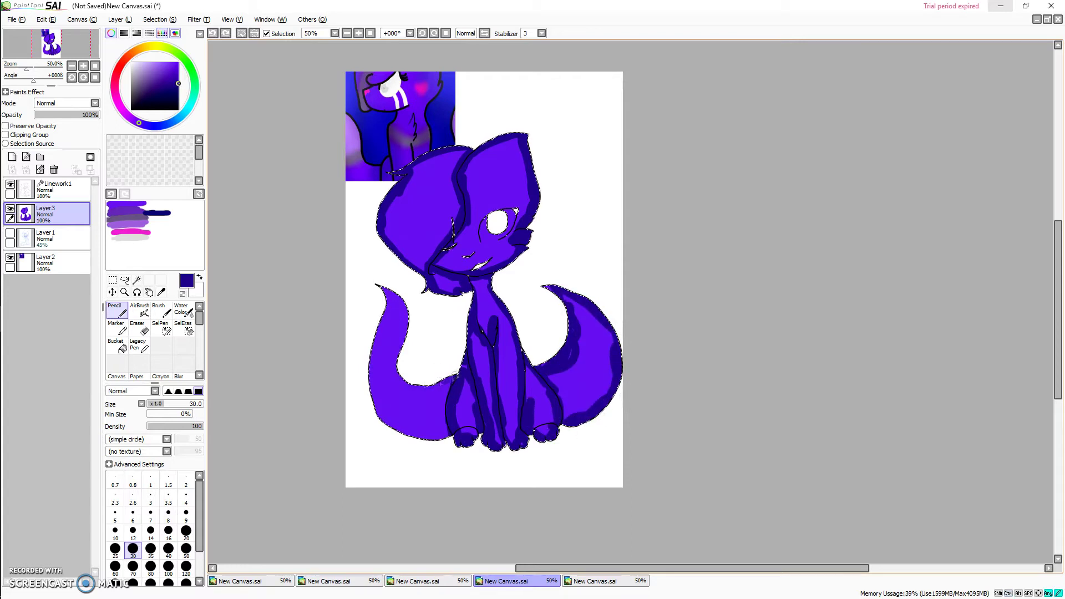
{"action": "left_click_drag", "start_coordinate": [392, 426], "coordinate": [450, 434]}
Step: Paint light purple highlights in the middle of the hair, ear, face, neck, legs and both tails
{"action": "left_click", "coordinate": [156, 64]}
{"action": "mouse_move", "coordinate": [495, 160]}
{"action": "left_mouse_down"}
{"action": "mouse_move", "coordinate": [511, 193]}
{"action": "mouse_move", "coordinate": [490, 207]}
{"action": "left_mouse_up"}
{"action": "left_click_drag", "start_coordinate": [498, 236], "coordinate": [459, 257]}
{"action": "left_click_drag", "start_coordinate": [476, 221], "coordinate": [483, 261]}
{"action": "mouse_move", "coordinate": [518, 215]}
{"action": "left_mouse_down"}
{"action": "mouse_move", "coordinate": [503, 161]}
{"action": "mouse_move", "coordinate": [525, 181]}
{"action": "left_mouse_up"}
{"action": "left_click_drag", "start_coordinate": [429, 176], "coordinate": [419, 251]}
{"action": "left_click_drag", "start_coordinate": [580, 400], "coordinate": [595, 339]}
{"action": "mouse_move", "coordinate": [509, 355]}
{"action": "left_mouse_down"}
{"action": "mouse_move", "coordinate": [507, 396]}
{"action": "mouse_move", "coordinate": [544, 427]}
{"action": "left_mouse_up"}
{"action": "left_click_drag", "start_coordinate": [481, 296], "coordinate": [486, 313]}
{"action": "mouse_move", "coordinate": [482, 355]}
{"action": "left_mouse_down"}
{"action": "mouse_move", "coordinate": [494, 416]}
{"action": "mouse_move", "coordinate": [469, 429]}
{"action": "left_mouse_up"}
{"action": "mouse_move", "coordinate": [446, 408]}
{"action": "left_mouse_down"}
{"action": "mouse_move", "coordinate": [433, 430]}
{"action": "mouse_move", "coordinate": [386, 367]}
{"action": "mouse_move", "coordinate": [384, 345]}
{"action": "left_mouse_up"}
Step: Blend the shading on the large hair section with the Blur tool, trying brush sizes 120 and 50
{"action": "scroll", "coordinate": [186, 320], "scroll_direction": "down", "scroll_amount": 2}
{"action": "left_click", "coordinate": [186, 318]}
{"action": "scroll", "coordinate": [186, 560], "scroll_direction": "down", "scroll_amount": 1}
{"action": "left_click", "coordinate": [185, 564]}
{"action": "mouse_move", "coordinate": [410, 235]}
{"action": "left_mouse_down"}
{"action": "mouse_move", "coordinate": [416, 189]}
{"action": "mouse_move", "coordinate": [462, 284]}
{"action": "left_mouse_up"}
{"action": "mouse_move", "coordinate": [472, 244]}
{"action": "left_mouse_down"}
{"action": "mouse_move", "coordinate": [470, 192]}
{"action": "mouse_move", "coordinate": [499, 189]}
{"action": "mouse_move", "coordinate": [536, 160]}
{"action": "left_mouse_up"}
{"action": "key", "text": "ctrl+z"}
{"action": "left_click", "coordinate": [187, 548]}
{"action": "key", "text": "ctrl+z"}
{"action": "key", "text": "ctrl+z"}
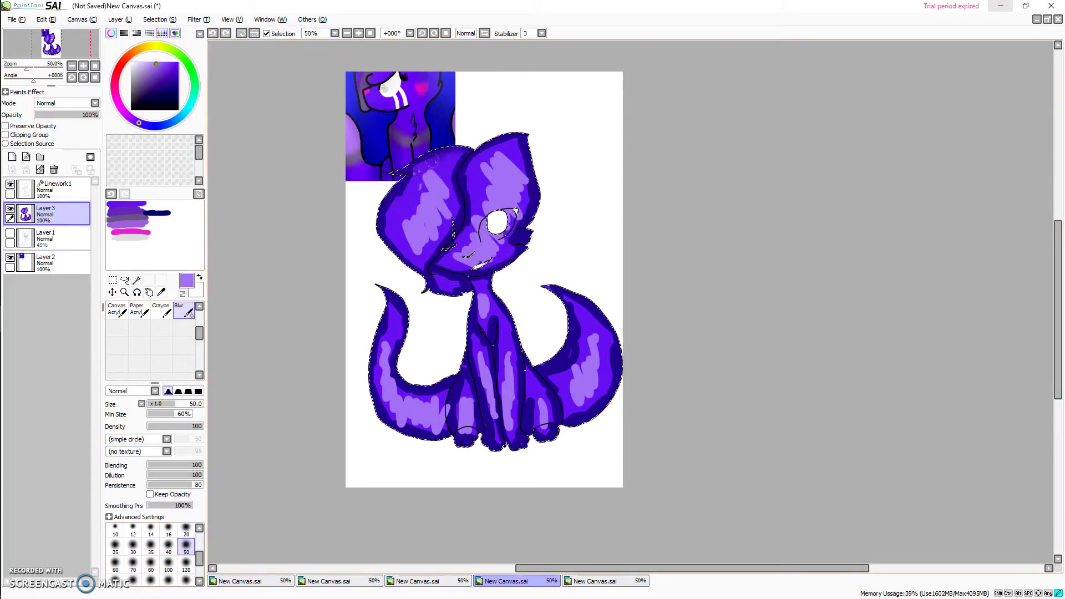
{"action": "key", "text": "ctrl+y"}
{"action": "key", "text": "ctrl+y"}
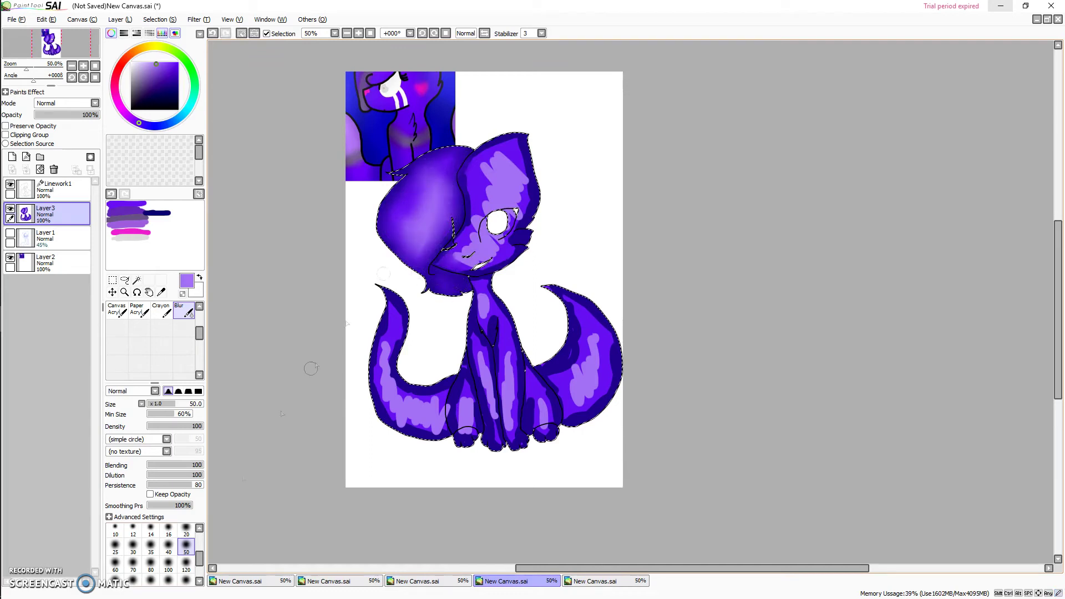
{"action": "left_click", "coordinate": [185, 564]}
Step: Blend the ear's highlight and dark edges with the Blur tool at sizes 40 and 80
{"action": "left_click", "coordinate": [169, 547]}
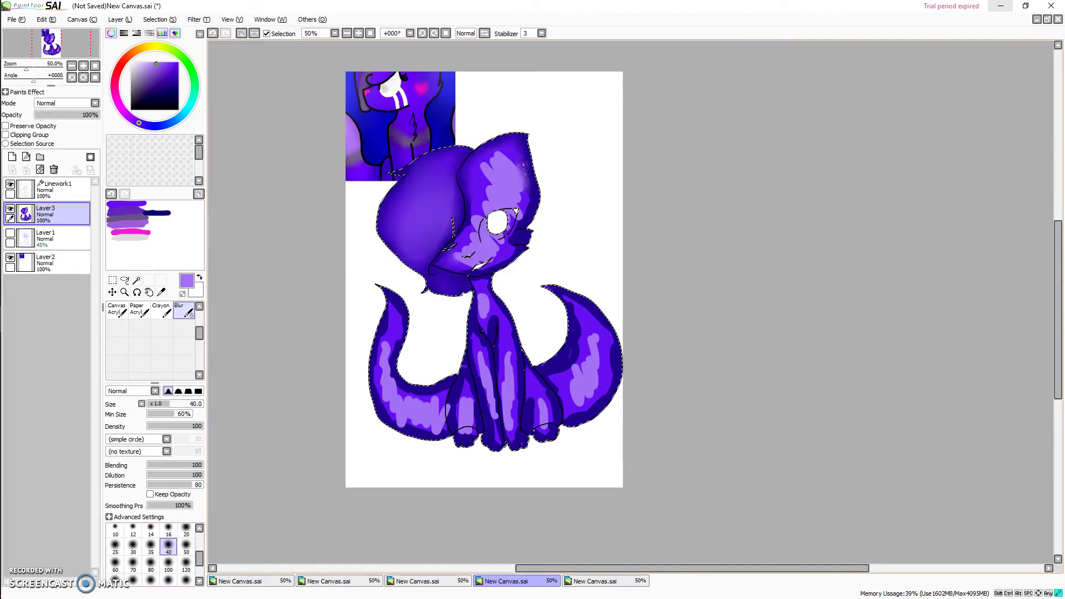
{"action": "left_click", "coordinate": [151, 564]}
{"action": "left_click_drag", "start_coordinate": [505, 166], "coordinate": [478, 184]}
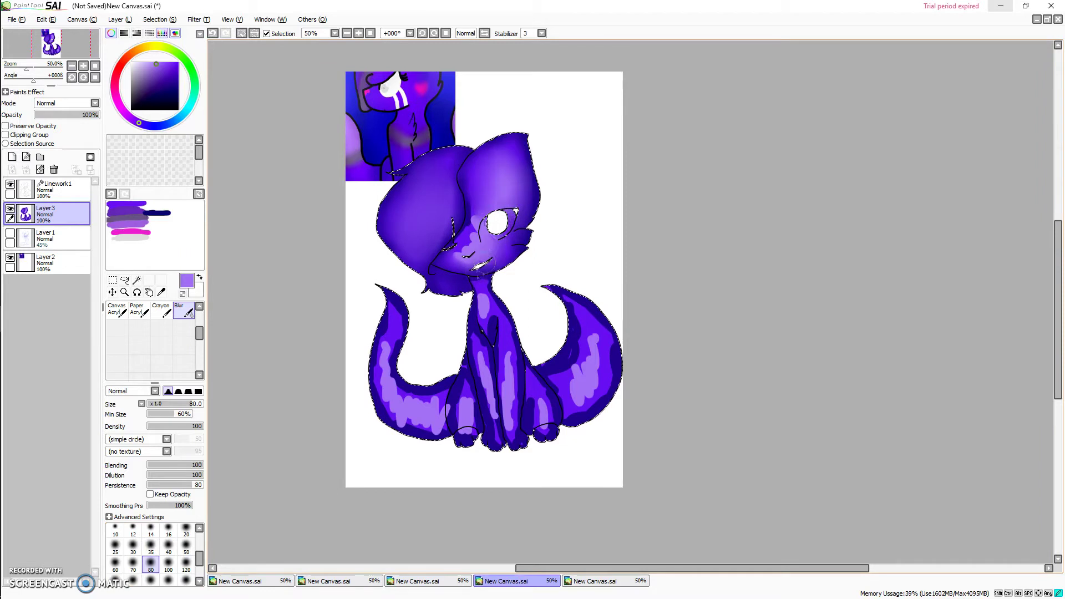
Step: Blend the shading on the face, neck, legs and both tails with the Blur tool at size 50
{"action": "left_click", "coordinate": [186, 547]}
{"action": "left_click_drag", "start_coordinate": [482, 282], "coordinate": [486, 291]}
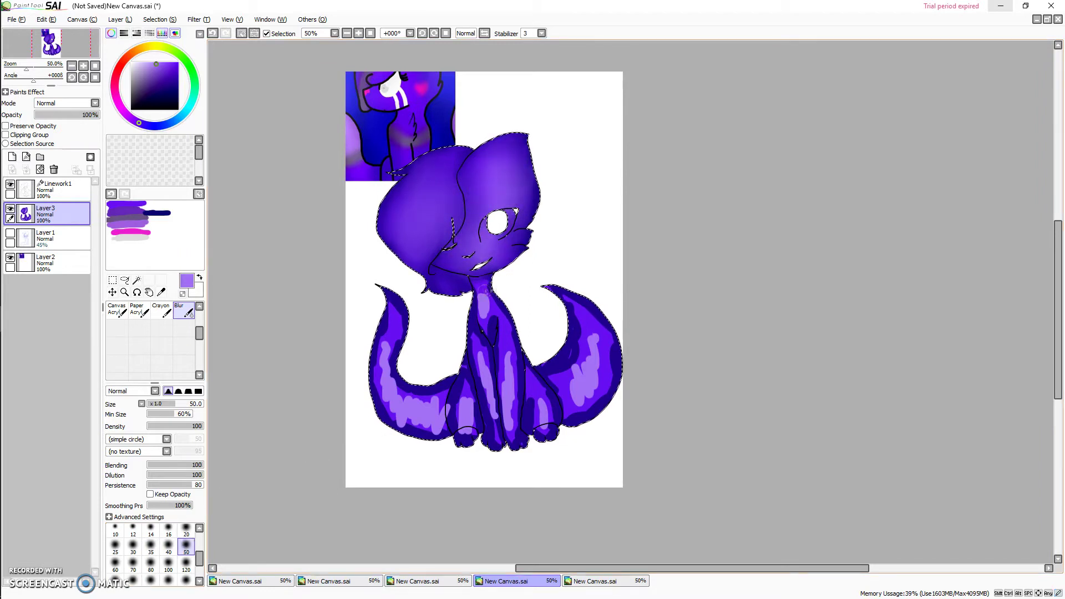
{"action": "mouse_move", "coordinate": [517, 349]}
{"action": "left_mouse_down"}
{"action": "mouse_move", "coordinate": [516, 419]}
{"action": "mouse_move", "coordinate": [485, 355]}
{"action": "left_mouse_up"}
{"action": "mouse_move", "coordinate": [539, 392]}
{"action": "left_mouse_down"}
{"action": "mouse_move", "coordinate": [569, 381]}
{"action": "mouse_move", "coordinate": [584, 305]}
{"action": "left_mouse_up"}
{"action": "left_click_drag", "start_coordinate": [593, 346], "coordinate": [573, 310]}
{"action": "mouse_move", "coordinate": [438, 392]}
{"action": "left_mouse_down"}
{"action": "mouse_move", "coordinate": [393, 333]}
{"action": "mouse_move", "coordinate": [377, 375]}
{"action": "mouse_move", "coordinate": [396, 422]}
{"action": "mouse_move", "coordinate": [438, 427]}
{"action": "left_mouse_up"}
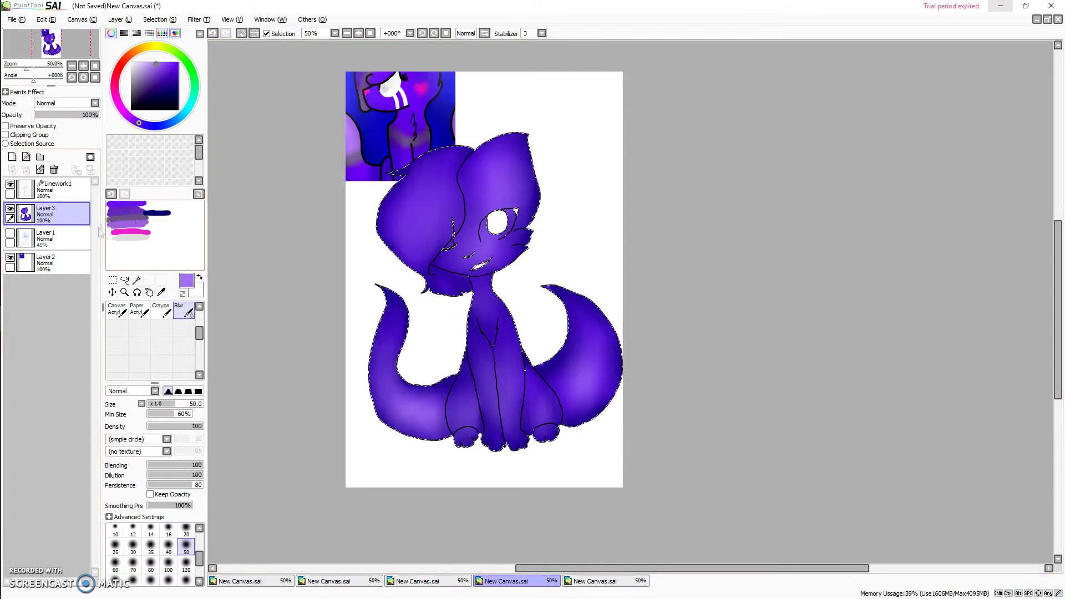
Step: Paint purple bands across the hair, chest and tails with the Pencil at size 40, adding greyish-purple stripes inside them
{"action": "left_click", "coordinate": [199, 307]}
{"action": "left_click", "coordinate": [117, 311]}
{"action": "right_click", "coordinate": [131, 214]}
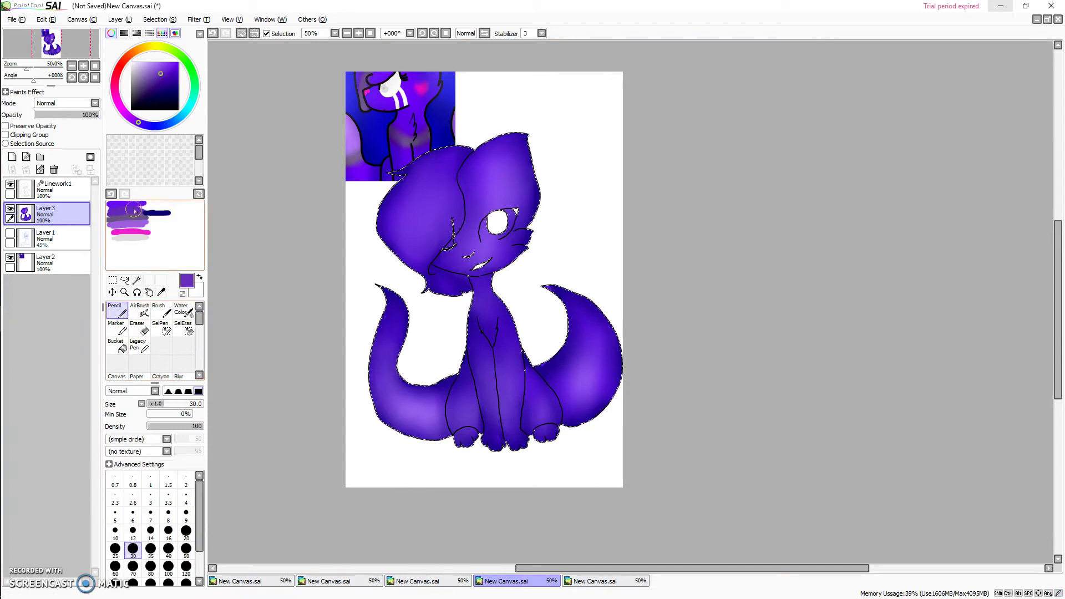
{"action": "left_click", "coordinate": [168, 548]}
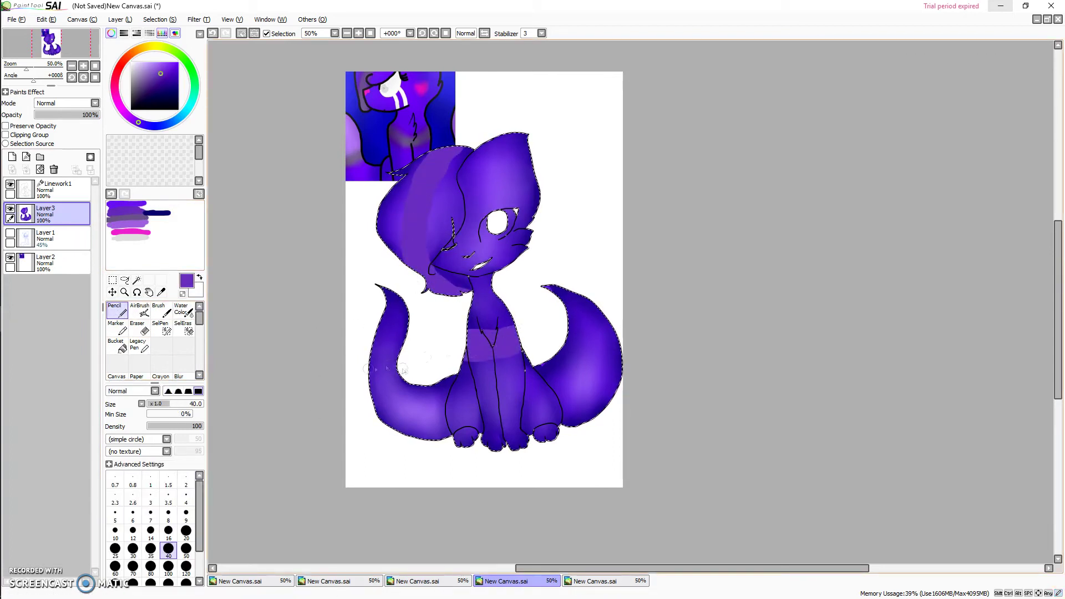
{"action": "left_click", "coordinate": [129, 220], "text": "alt"}
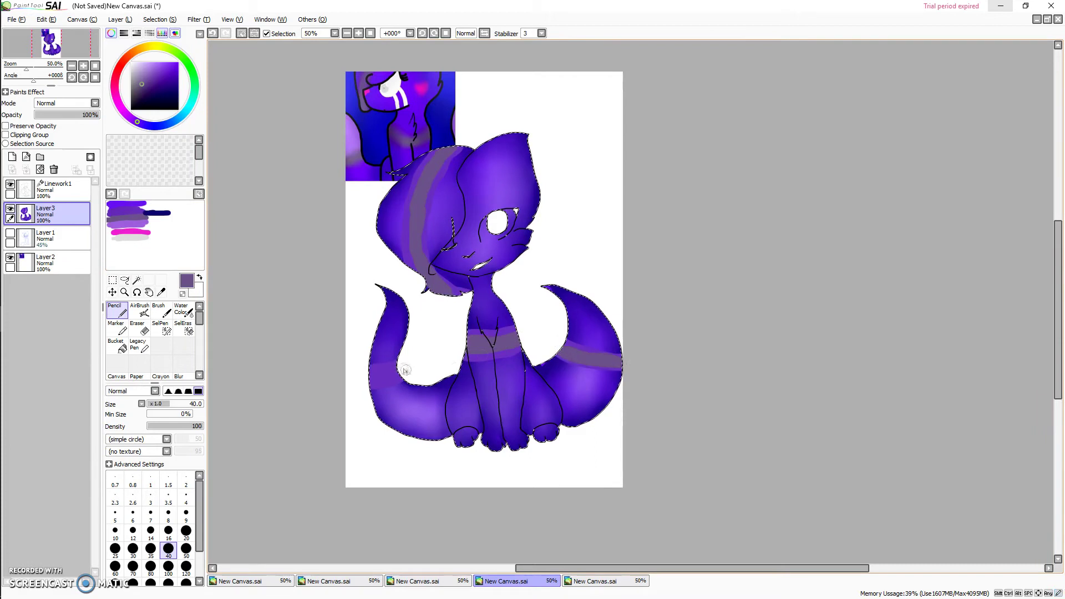
Step: Blend the greyish-purple stripes on the chest and hair with the Blur tool at size 50
{"action": "left_click", "coordinate": [200, 375]}
{"action": "left_click", "coordinate": [183, 311]}
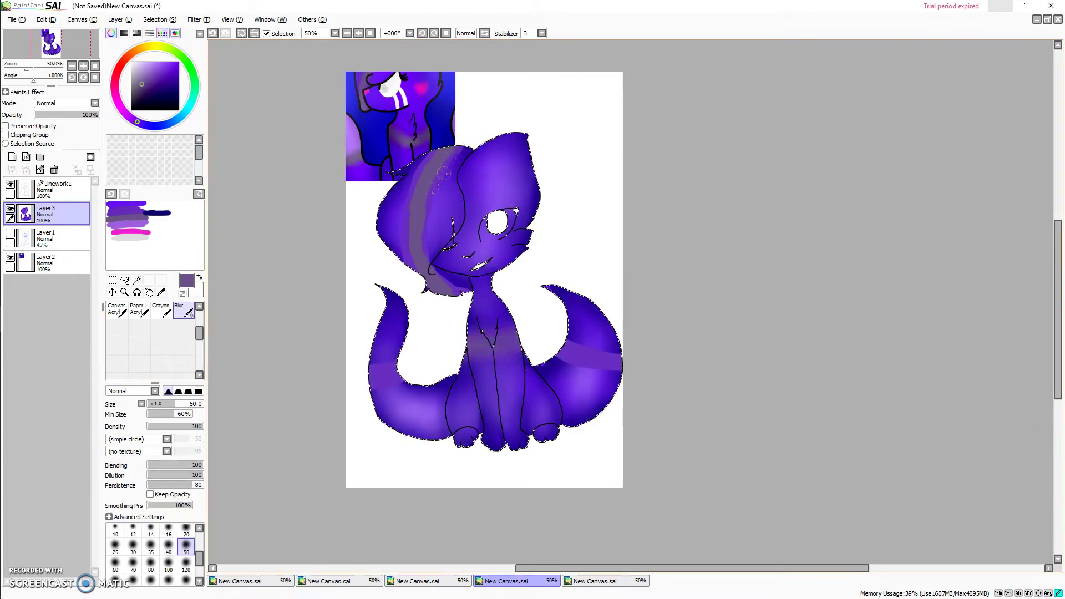
Step: Paint greyish-purple stripes across both tails with the size 40 Pencil and pick the lighter purple swatch
{"action": "scroll", "coordinate": [133, 327], "scroll_direction": "up", "scroll_amount": 4}
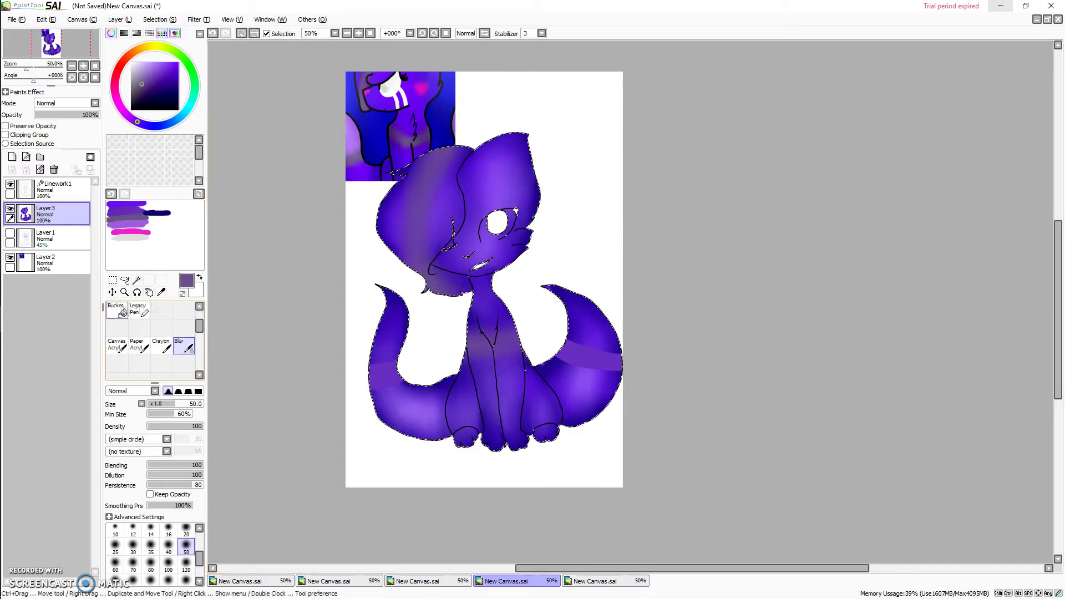
{"action": "left_click", "coordinate": [117, 310]}
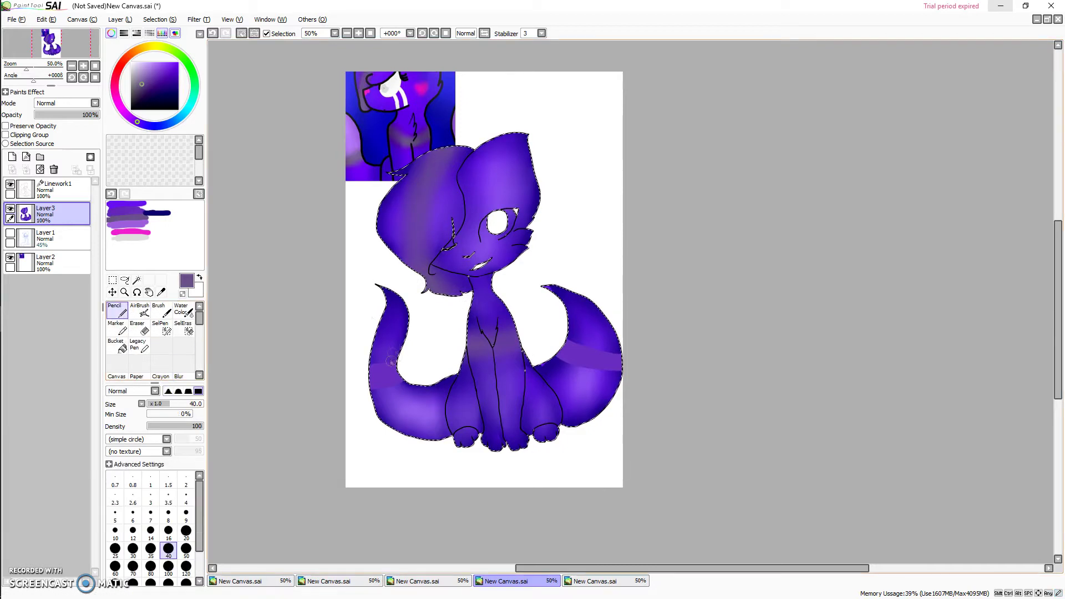
{"action": "left_click", "coordinate": [135, 224], "text": "alt"}
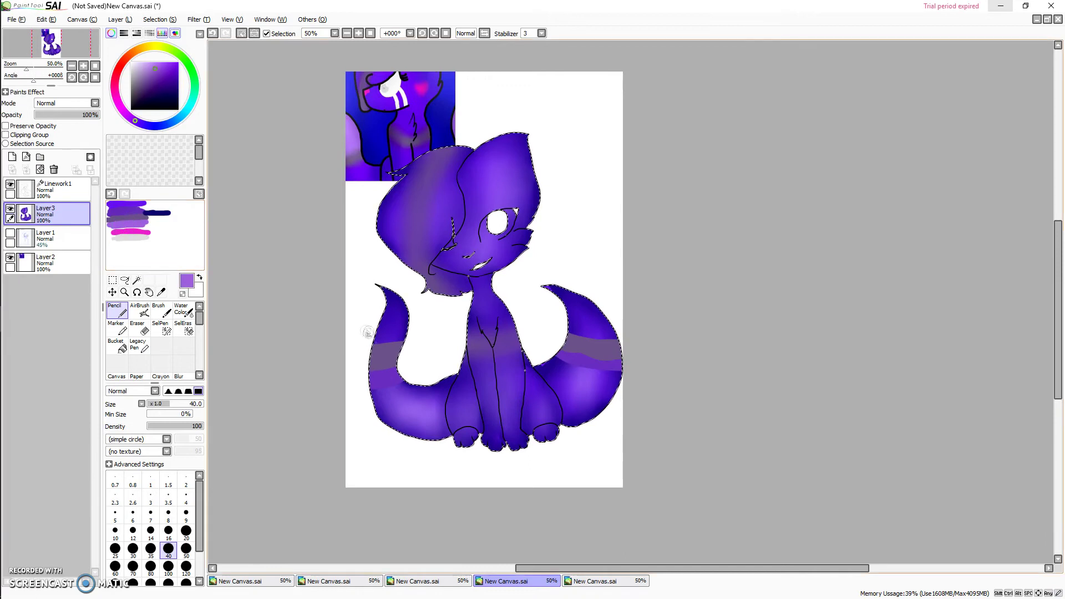
Step: Paint both tail tips light purple with the Pencil and blend them into the greyish-purple stripes using the Blur tool
{"action": "left_click_drag", "start_coordinate": [567, 331], "coordinate": [630, 340]}
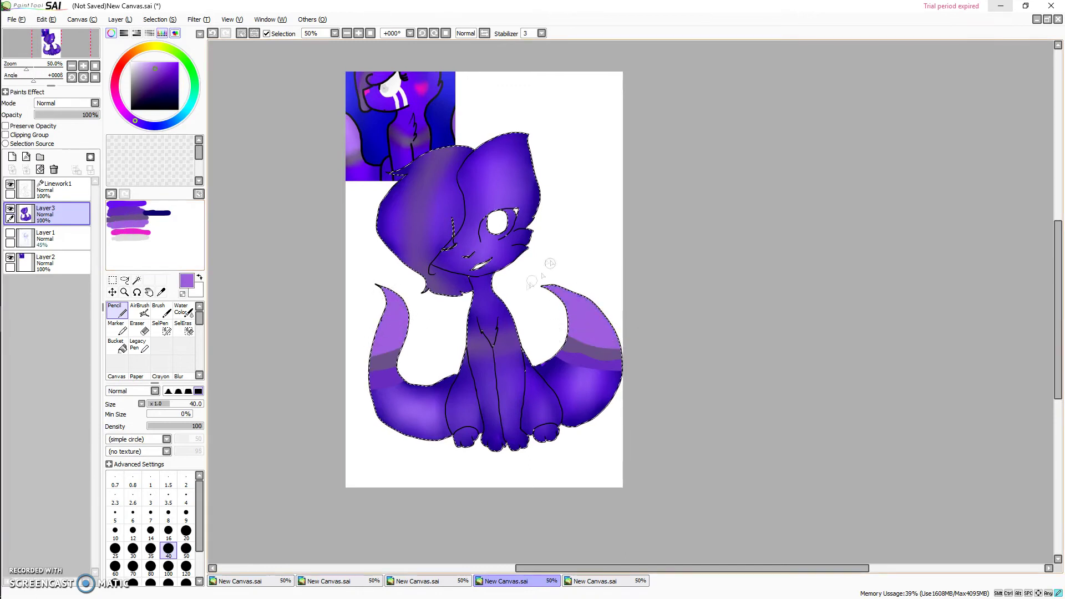
{"action": "left_click", "coordinate": [182, 375]}
Step: Trace a white band along the inside edge of the open eye with the size 9 Pencil
{"action": "key", "text": "x"}
{"action": "key", "text": "n"}
{"action": "scroll", "coordinate": [496, 233], "scroll_direction": "up", "scroll_amount": 5}
{"action": "mouse_move", "coordinate": [398, 341]}
{"action": "left_mouse_down"}
{"action": "mouse_move", "coordinate": [402, 194]}
{"action": "mouse_move", "coordinate": [443, 136]}
{"action": "left_mouse_up"}
{"action": "mouse_move", "coordinate": [554, 92]}
{"action": "left_mouse_down"}
{"action": "mouse_move", "coordinate": [654, 133]}
{"action": "mouse_move", "coordinate": [562, 310]}
{"action": "left_mouse_up"}
{"action": "key", "text": "ctrl+z"}
{"action": "mouse_move", "coordinate": [545, 86]}
{"action": "left_mouse_down"}
{"action": "mouse_move", "coordinate": [655, 141]}
{"action": "mouse_move", "coordinate": [615, 261]}
{"action": "mouse_move", "coordinate": [399, 344]}
{"action": "left_mouse_up"}
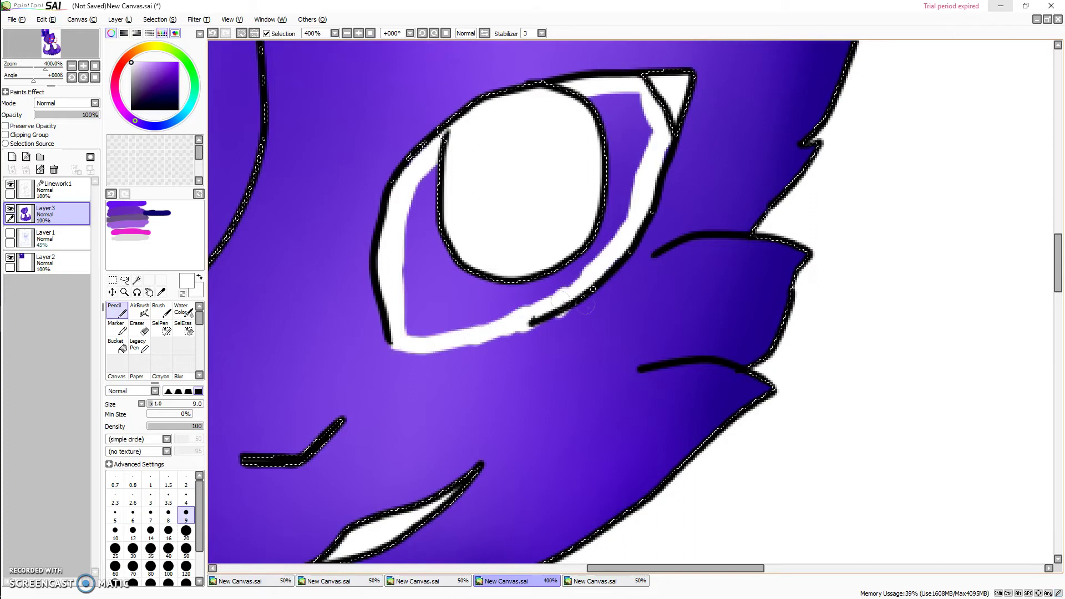
Step: Paint three white tear streaks running down the cheek below the open eye
{"action": "left_click_drag", "start_coordinate": [567, 316], "coordinate": [588, 533]}
{"action": "left_click_drag", "start_coordinate": [577, 494], "coordinate": [535, 327]}
{"action": "left_click_drag", "start_coordinate": [508, 299], "coordinate": [542, 452]}
{"action": "key", "text": "ctrl+z"}
{"action": "left_click_drag", "start_coordinate": [519, 327], "coordinate": [535, 499]}
{"action": "mouse_move", "coordinate": [535, 499]}
{"action": "left_mouse_down"}
{"action": "mouse_move", "coordinate": [519, 408]}
{"action": "mouse_move", "coordinate": [533, 489]}
{"action": "left_mouse_up"}
{"action": "mouse_move", "coordinate": [448, 345]}
{"action": "left_mouse_down"}
{"action": "mouse_move", "coordinate": [445, 434]}
{"action": "mouse_move", "coordinate": [432, 332]}
{"action": "left_mouse_up"}
Step: Fill the rest of the open eye's white with the Bucket and touch up its gaps with the Pencil
{"action": "left_click", "coordinate": [118, 345]}
{"action": "left_click", "coordinate": [595, 254]}
{"action": "left_click", "coordinate": [117, 310]}
{"action": "left_click_drag", "start_coordinate": [513, 317], "coordinate": [560, 286]}
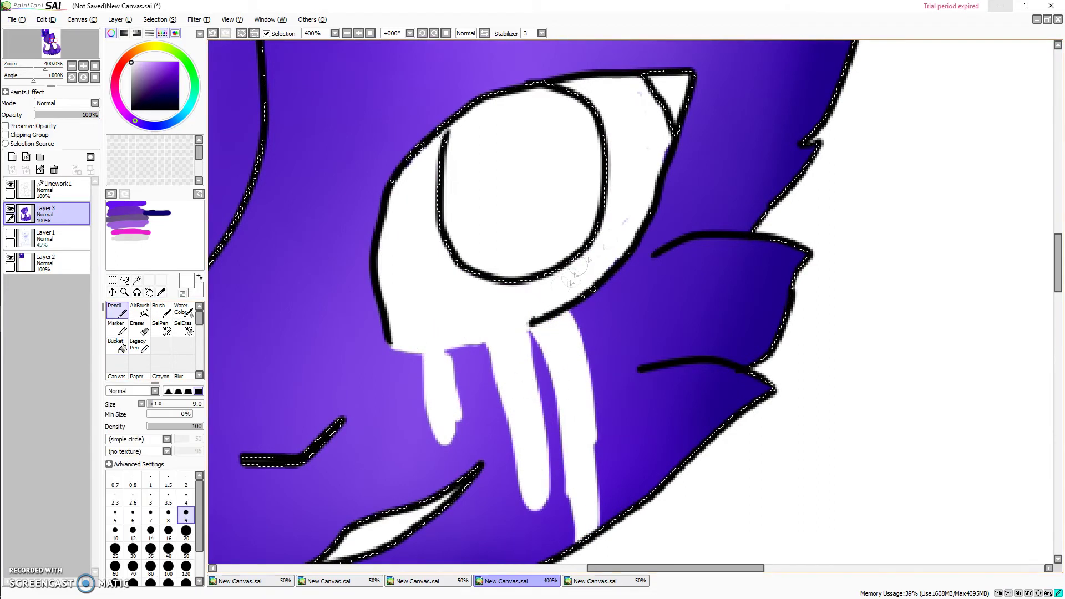
{"action": "left_click", "coordinate": [20, 243]}
{"action": "left_click", "coordinate": [234, 7]}
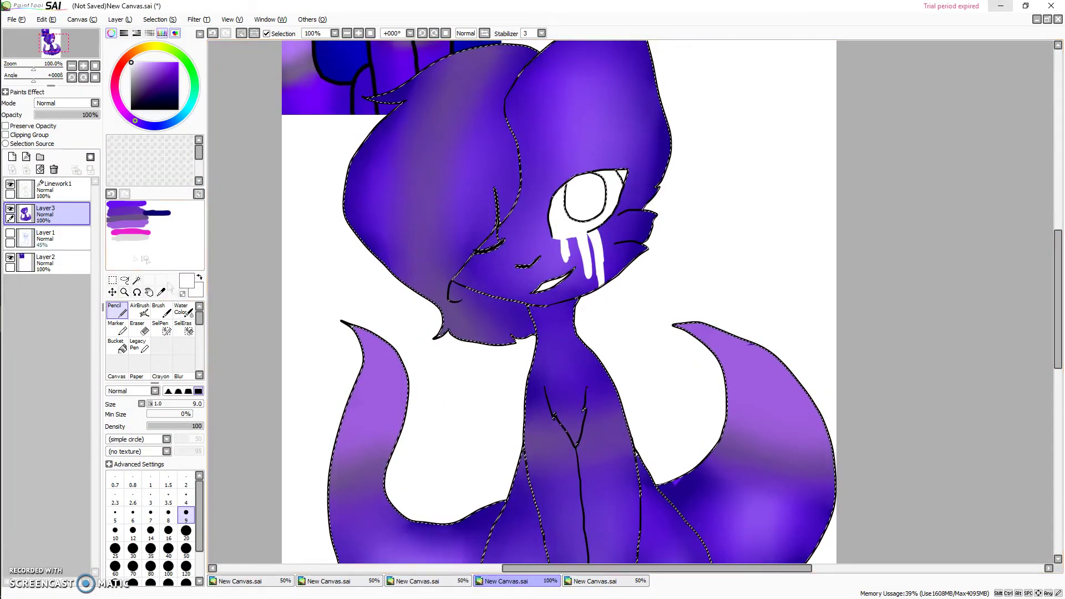
Step: Paint white tear streaks under the closed eye and a pink heart on the cheek below the open eye
{"action": "mouse_move", "coordinate": [480, 254]}
{"action": "left_mouse_down"}
{"action": "mouse_move", "coordinate": [485, 289]}
{"action": "mouse_move", "coordinate": [473, 282]}
{"action": "left_mouse_up"}
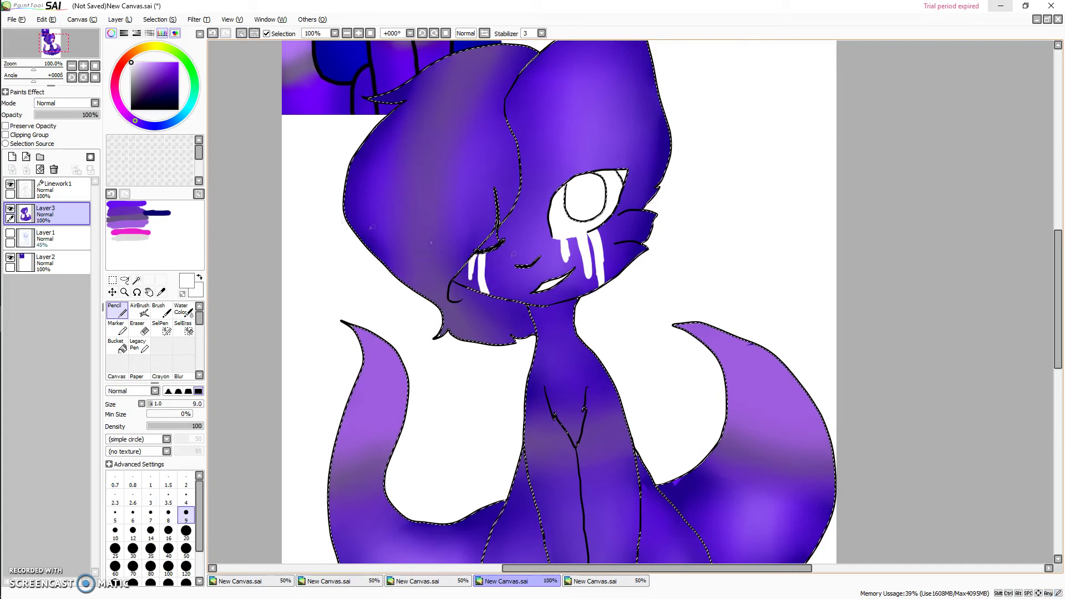
{"action": "right_click", "coordinate": [130, 233]}
{"action": "scroll", "coordinate": [594, 238], "scroll_direction": "up", "scroll_amount": 5}
{"action": "left_click_drag", "start_coordinate": [710, 216], "coordinate": [714, 291]}
{"action": "left_click_drag", "start_coordinate": [715, 206], "coordinate": [713, 286]}
{"action": "mouse_move", "coordinate": [683, 186]}
{"action": "left_mouse_down"}
{"action": "mouse_move", "coordinate": [715, 297]}
{"action": "mouse_move", "coordinate": [776, 211]}
{"action": "mouse_move", "coordinate": [757, 277]}
{"action": "mouse_move", "coordinate": [788, 242]}
{"action": "left_mouse_up"}
Step: Paint white highlight patches on both tail tips and across the hair with the Pencil at size 40
{"action": "scroll", "coordinate": [798, 261], "scroll_direction": "down", "scroll_amount": 8}
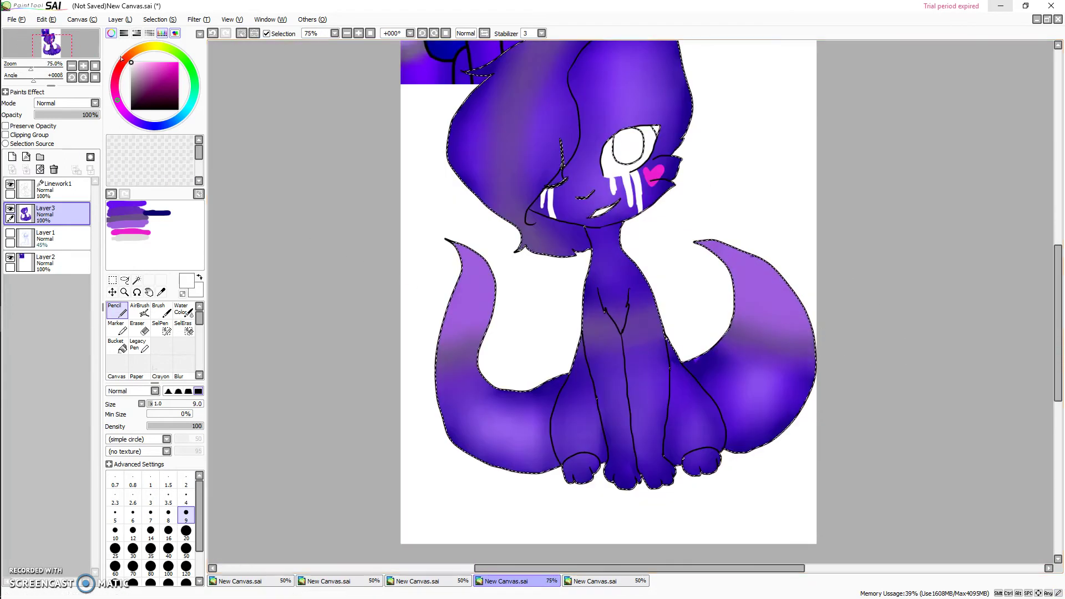
{"action": "left_click", "coordinate": [168, 549]}
{"action": "left_click_drag", "start_coordinate": [476, 272], "coordinate": [467, 321]}
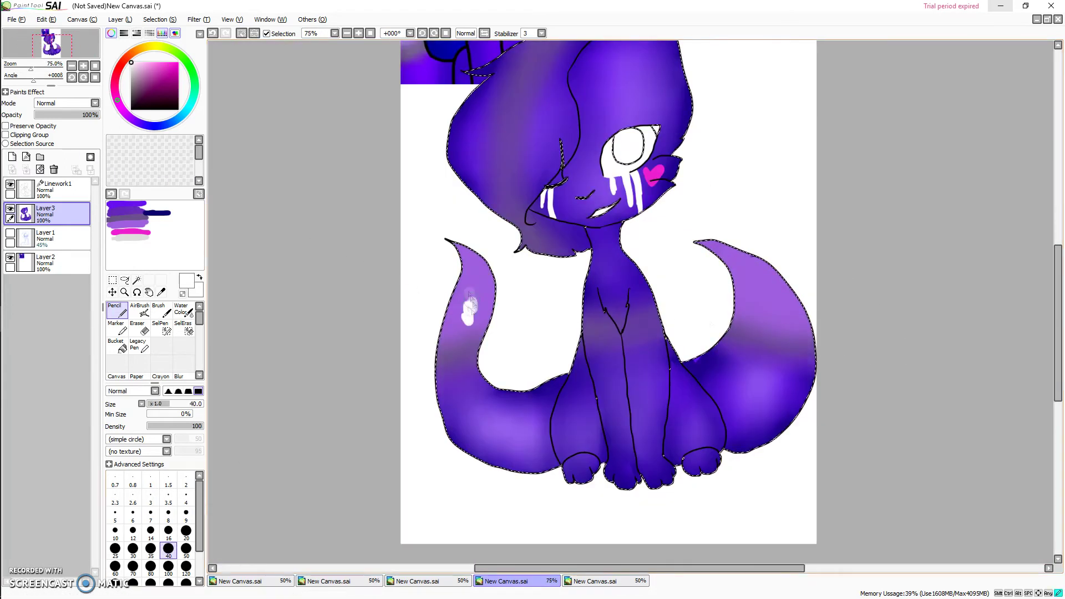
{"action": "left_click_drag", "start_coordinate": [768, 275], "coordinate": [785, 333]}
{"action": "left_click_drag", "start_coordinate": [471, 113], "coordinate": [524, 143]}
{"action": "left_click_drag", "start_coordinate": [538, 127], "coordinate": [571, 120]}
Step: Blend the white highlights on the hair and tails with the Blur tool at size 50 and clear the selection
{"action": "left_click", "coordinate": [181, 376]}
{"action": "mouse_move", "coordinate": [478, 128]}
{"action": "left_mouse_down"}
{"action": "mouse_move", "coordinate": [555, 130]}
{"action": "mouse_move", "coordinate": [496, 159]}
{"action": "left_mouse_up"}
{"action": "left_click_drag", "start_coordinate": [469, 319], "coordinate": [471, 289]}
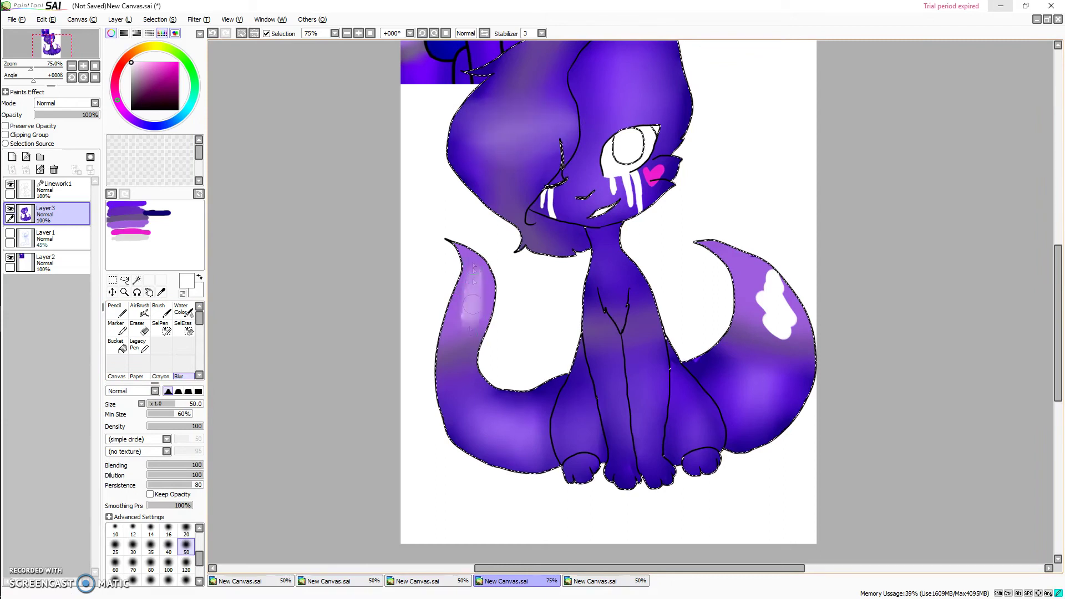
{"action": "mouse_move", "coordinate": [795, 249]}
{"action": "left_mouse_down"}
{"action": "mouse_move", "coordinate": [777, 311]}
{"action": "mouse_move", "coordinate": [782, 294]}
{"action": "left_mouse_up"}
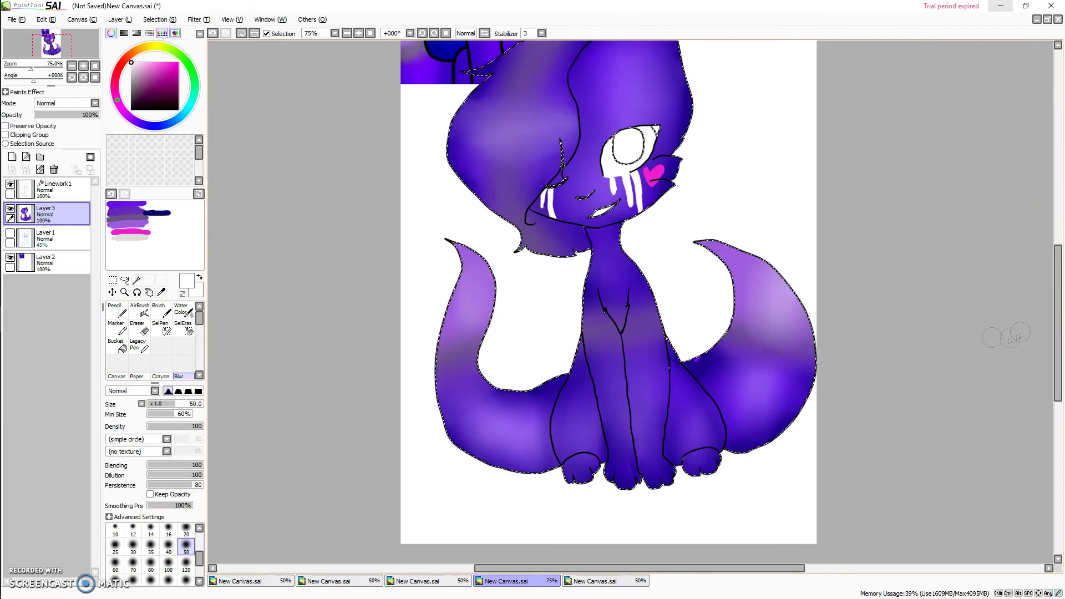
{"action": "scroll", "coordinate": [1023, 267], "scroll_direction": "up", "scroll_amount": 3}
{"action": "key", "text": "ctrl+d"}
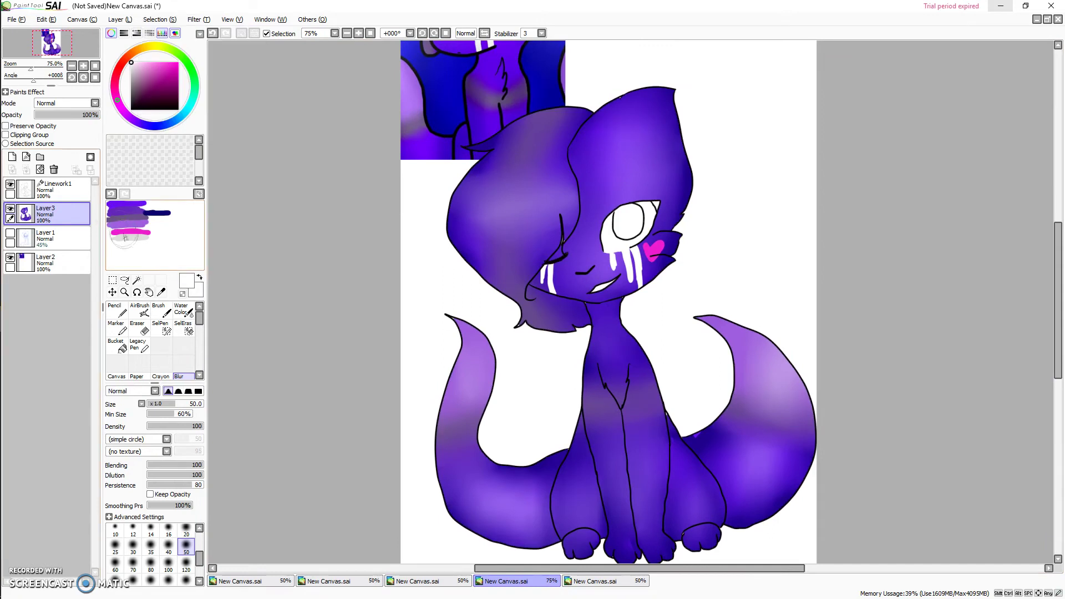
Step: Recolour the nose stroke on Linework1 pink with the Color tool
{"action": "right_click", "coordinate": [113, 231]}
{"action": "left_click", "coordinate": [63, 189]}
{"action": "left_click", "coordinate": [184, 309]}
{"action": "scroll", "coordinate": [570, 260], "scroll_direction": "up", "scroll_amount": 7}
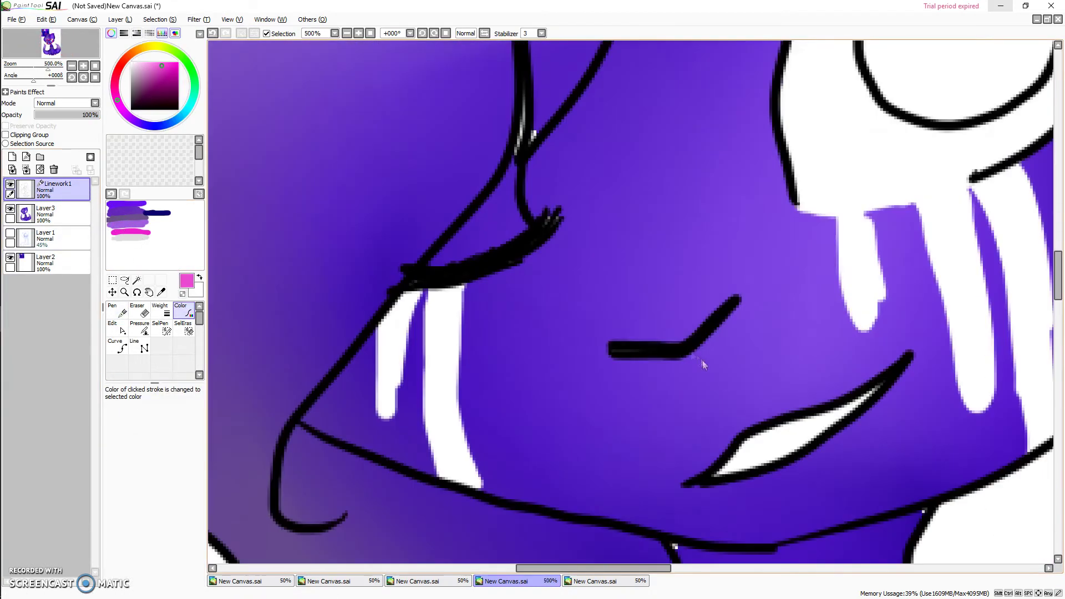
{"action": "scroll", "coordinate": [762, 383], "scroll_direction": "down", "scroll_amount": 8}
Step: Select the iris of the open eye with the Magic Wand and fill it with black on Layer3
{"action": "left_click", "coordinate": [71, 214]}
{"action": "left_click", "coordinate": [137, 281]}
{"action": "left_click", "coordinate": [622, 273]}
{"action": "left_click", "coordinate": [178, 110]}
{"action": "left_click", "coordinate": [118, 346]}
{"action": "left_click", "coordinate": [622, 273]}
Step: Add a new layer above Layer3 and airbrush light grey shading along the iris's lower edge on Layer3
{"action": "left_click", "coordinate": [13, 157]}
{"action": "left_click", "coordinate": [117, 310]}
{"action": "left_click", "coordinate": [140, 311]}
{"action": "right_click", "coordinate": [138, 240]}
{"action": "left_click", "coordinate": [62, 238]}
{"action": "mouse_move", "coordinate": [612, 289]}
{"action": "left_mouse_down"}
{"action": "mouse_move", "coordinate": [633, 289]}
{"action": "mouse_move", "coordinate": [541, 333]}
{"action": "left_mouse_up"}
Step: Paint light grey hearts, dots and a curved highlight in the iris on Layer4 at size 9, and lower its opacity to 43%
{"action": "scroll", "coordinate": [636, 267], "scroll_direction": "up", "scroll_amount": 5}
{"action": "left_click", "coordinate": [58, 216]}
{"action": "left_click", "coordinate": [116, 309]}
{"action": "left_click", "coordinate": [186, 513]}
{"action": "left_click_drag", "start_coordinate": [556, 260], "coordinate": [566, 278]}
{"action": "left_click_drag", "start_coordinate": [524, 240], "coordinate": [548, 242]}
{"action": "left_click_drag", "start_coordinate": [518, 295], "coordinate": [519, 301]}
{"action": "left_click_drag", "start_coordinate": [581, 238], "coordinate": [587, 243]}
{"action": "left_click", "coordinate": [516, 266]}
{"action": "left_click", "coordinate": [539, 279]}
{"action": "left_click", "coordinate": [556, 308]}
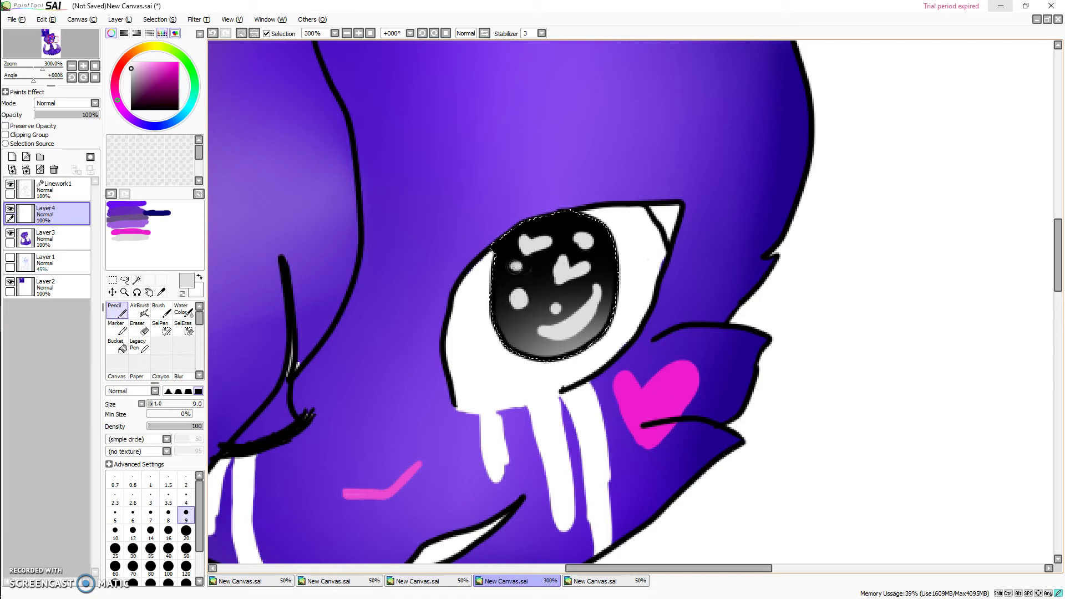
{"action": "left_click_drag", "start_coordinate": [98, 115], "coordinate": [63, 115]}
Step: Add a new layer and paint smaller bright highlights over the iris's hearts, dots and curve, finishing in white
{"action": "left_click", "coordinate": [12, 158]}
{"action": "left_click_drag", "start_coordinate": [524, 238], "coordinate": [543, 245]}
{"action": "left_click_drag", "start_coordinate": [577, 233], "coordinate": [586, 242]}
{"action": "left_click_drag", "start_coordinate": [506, 262], "coordinate": [515, 270]}
{"action": "mouse_move", "coordinate": [509, 293]}
{"action": "left_mouse_down"}
{"action": "mouse_move", "coordinate": [518, 302]}
{"action": "mouse_move", "coordinate": [539, 280]}
{"action": "left_mouse_up"}
{"action": "left_click_drag", "start_coordinate": [549, 301], "coordinate": [557, 308]}
{"action": "left_click_drag", "start_coordinate": [556, 257], "coordinate": [575, 272]}
{"action": "left_click", "coordinate": [131, 62]}
{"action": "mouse_move", "coordinate": [544, 327]}
{"action": "left_mouse_down"}
{"action": "mouse_move", "coordinate": [596, 291]}
{"action": "mouse_move", "coordinate": [529, 341]}
{"action": "left_mouse_up"}
{"action": "left_click_drag", "start_coordinate": [602, 255], "coordinate": [609, 272]}
{"action": "left_click_drag", "start_coordinate": [508, 242], "coordinate": [502, 267]}
Step: Set Layer5's blending mode to Luminosity and clear the selection
{"action": "left_click", "coordinate": [83, 103]}
{"action": "left_click", "coordinate": [77, 146]}
{"action": "scroll", "coordinate": [607, 398], "scroll_direction": "down", "scroll_amount": 2}
{"action": "left_click", "coordinate": [160, 19]}
{"action": "left_click", "coordinate": [161, 31]}
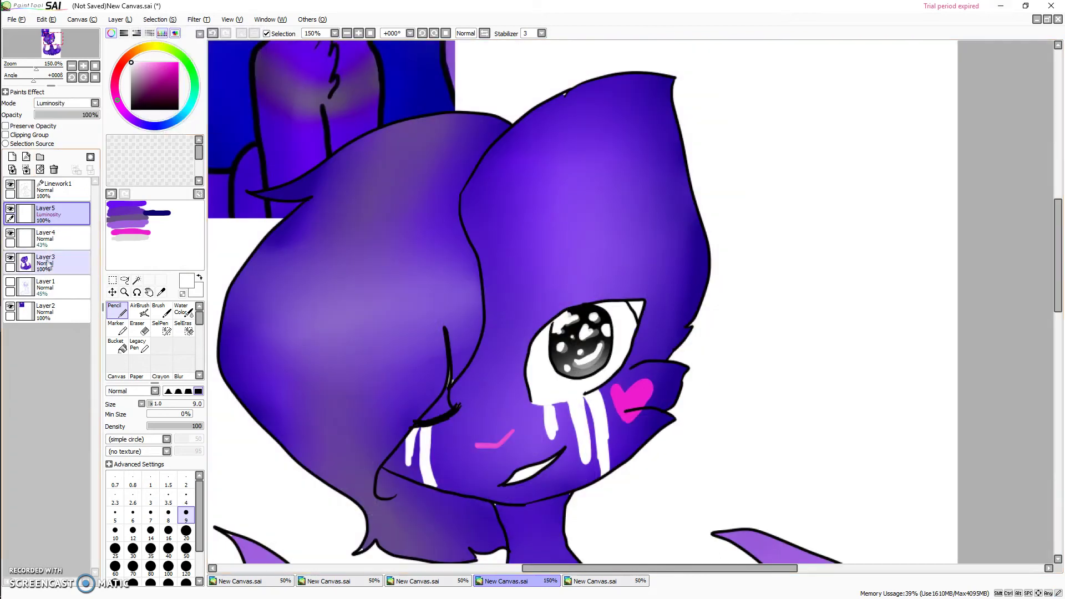
Step: Fill the outer corner of the open eye with black on Layer3 using the Bucket, and clear the selection
{"action": "left_click", "coordinate": [61, 189]}
{"action": "left_click", "coordinate": [137, 280]}
{"action": "left_click", "coordinate": [637, 309]}
{"action": "left_click", "coordinate": [61, 263]}
{"action": "left_click", "coordinate": [116, 346]}
{"action": "left_click", "coordinate": [178, 109]}
{"action": "left_click", "coordinate": [637, 309]}
{"action": "scroll", "coordinate": [633, 305], "scroll_direction": "down", "scroll_amount": 4}
{"action": "left_click", "coordinate": [160, 19]}
{"action": "left_click", "coordinate": [161, 31]}
{"action": "left_click", "coordinate": [21, 240]}
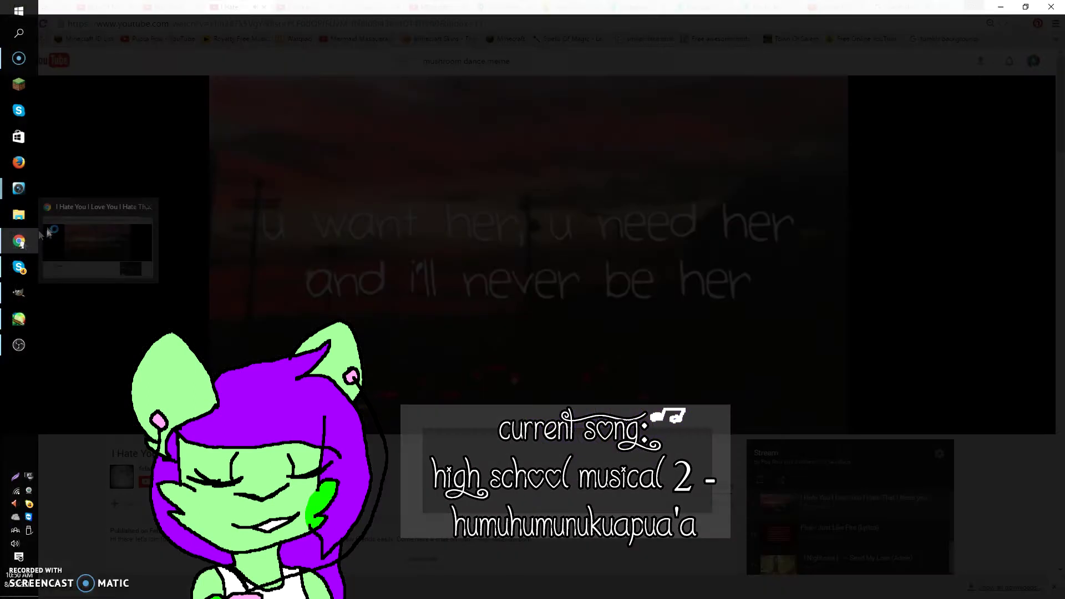
{"action": "left_click", "coordinate": [1001, 6]}
Step: Paint a light grey flame on each side of the head on a new layer above Layer1 with the size 50 Pencil
{"action": "right_click", "coordinate": [131, 239]}
{"action": "scroll", "coordinate": [630, 301], "scroll_direction": "up", "scroll_amount": 3}
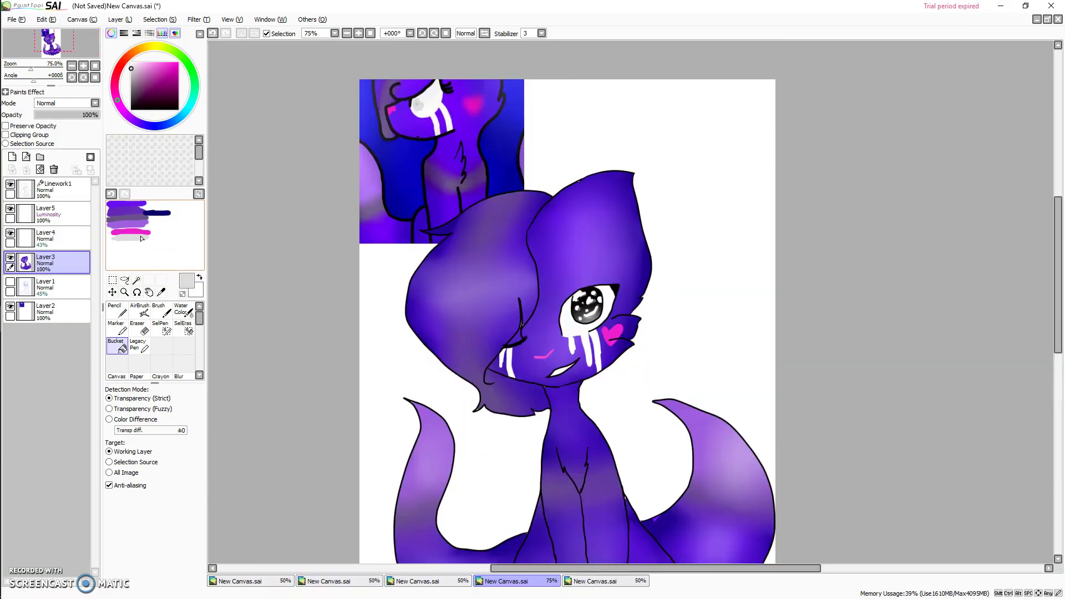
{"action": "left_click", "coordinate": [61, 287]}
{"action": "left_click", "coordinate": [12, 157]}
{"action": "left_click", "coordinate": [116, 310]}
{"action": "left_click", "coordinate": [186, 549]}
{"action": "mouse_move", "coordinate": [377, 308]}
{"action": "left_mouse_down"}
{"action": "mouse_move", "coordinate": [388, 370]}
{"action": "mouse_move", "coordinate": [385, 337]}
{"action": "left_mouse_up"}
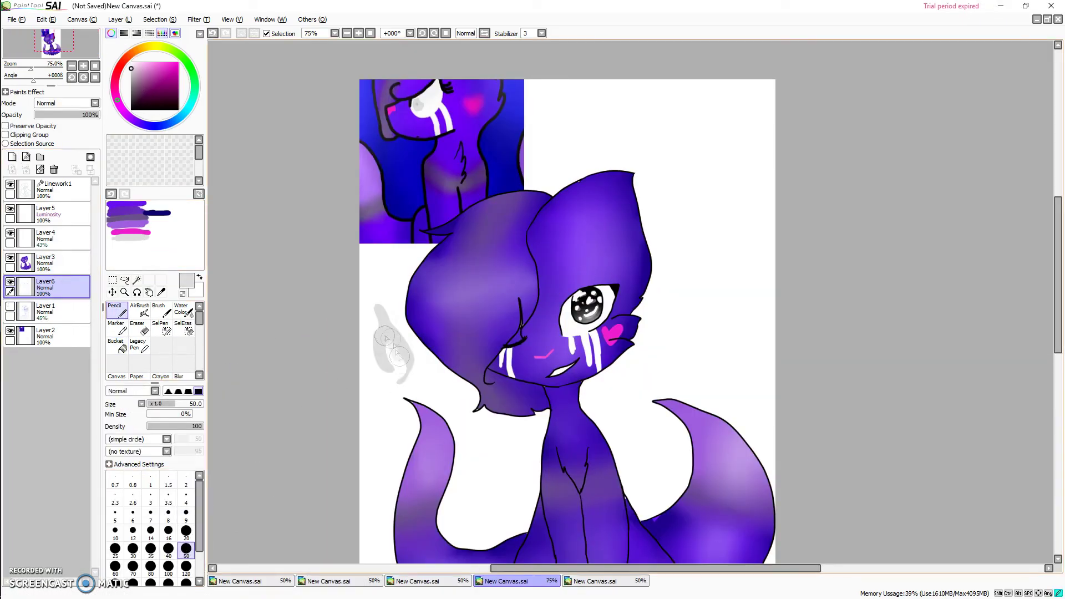
{"action": "mouse_move", "coordinate": [643, 355]}
{"action": "left_mouse_down"}
{"action": "mouse_move", "coordinate": [691, 330]}
{"action": "mouse_move", "coordinate": [658, 375]}
{"action": "left_mouse_up"}
Step: Select both flames with the Magic Wand, airbrush their lower parts blue at size 120, and clear the selection
{"action": "left_click", "coordinate": [137, 280]}
{"action": "left_click", "coordinate": [404, 355]}
{"action": "left_click", "coordinate": [652, 363]}
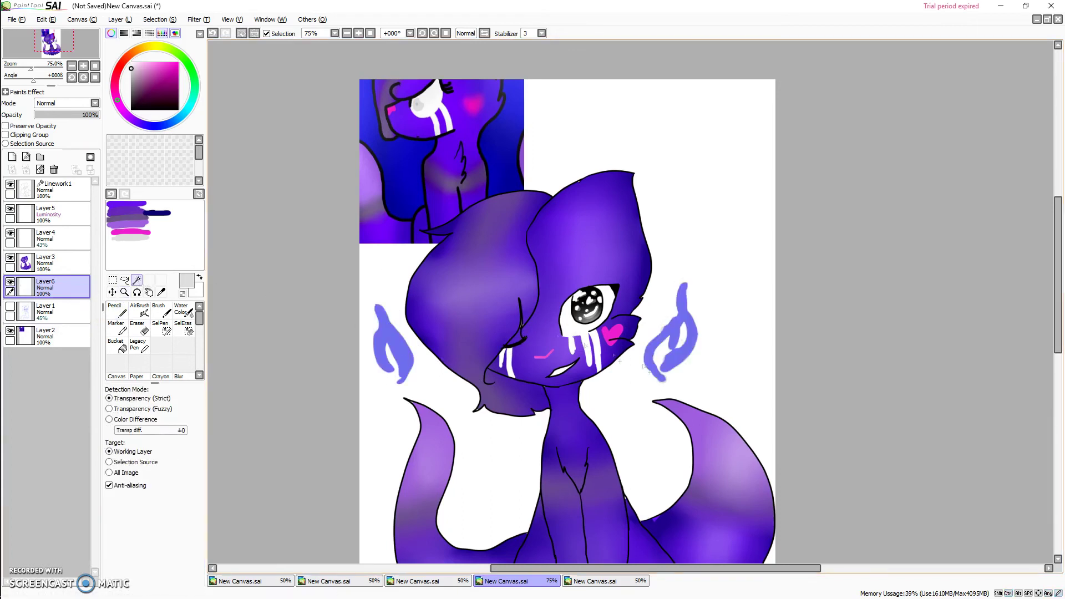
{"action": "left_click", "coordinate": [155, 127]}
{"action": "left_click", "coordinate": [162, 63]}
{"action": "left_click", "coordinate": [142, 311]}
{"action": "left_click_drag", "start_coordinate": [385, 389], "coordinate": [412, 372]}
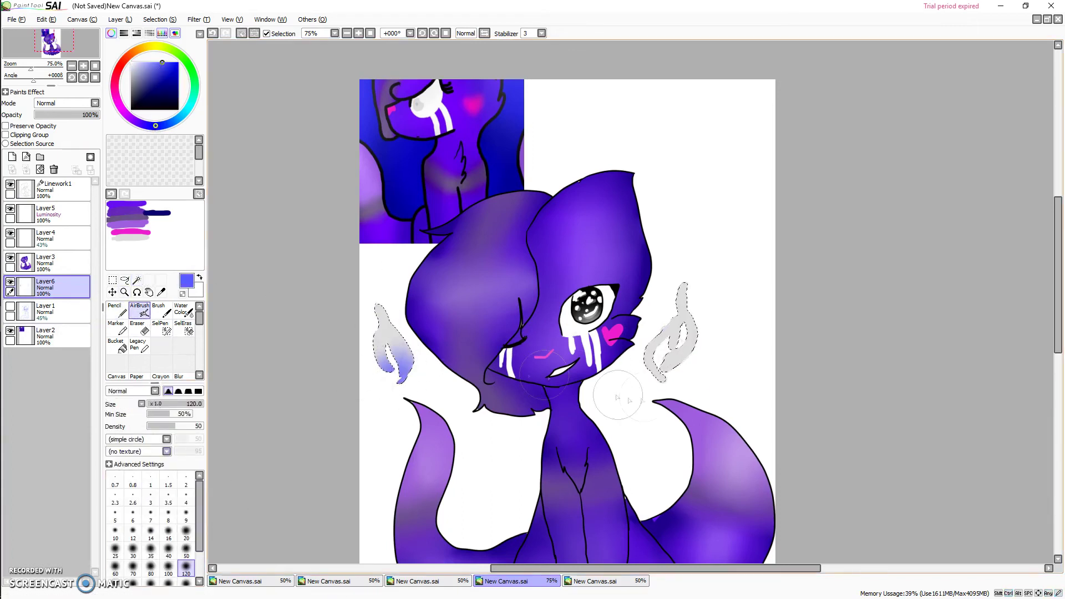
{"action": "left_click_drag", "start_coordinate": [639, 379], "coordinate": [678, 367]}
{"action": "left_click", "coordinate": [160, 20]}
{"action": "left_click", "coordinate": [162, 31]}
Step: Hide the reference on Layer2 and fill a new layer above Layer1 with yellow as the background
{"action": "left_click", "coordinate": [10, 331]}
{"action": "left_click", "coordinate": [58, 312]}
{"action": "left_click", "coordinate": [12, 157]}
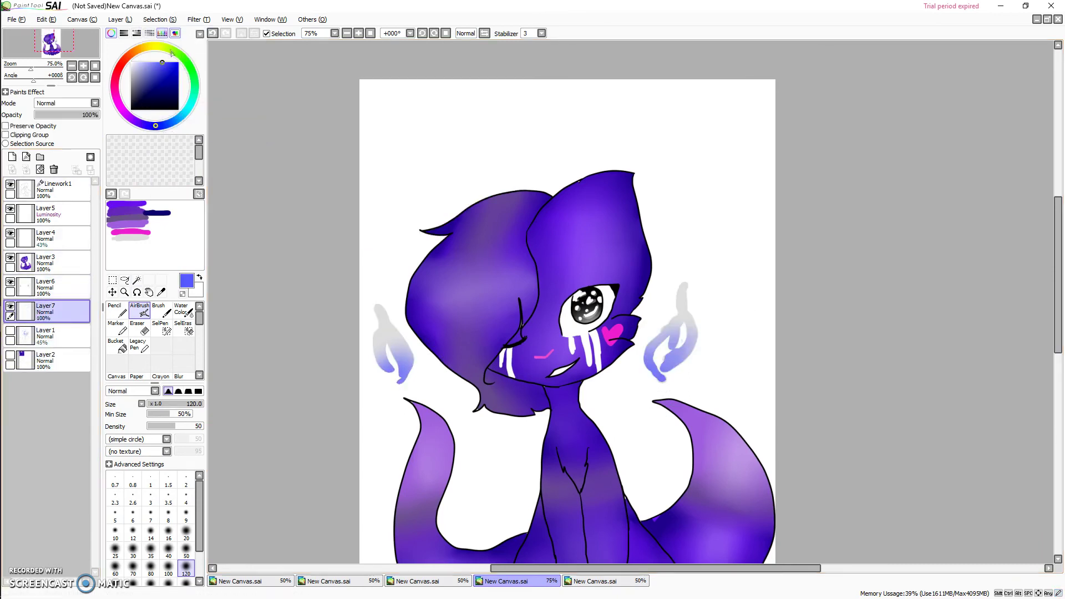
{"action": "left_click", "coordinate": [149, 47]}
{"action": "left_click", "coordinate": [118, 349]}
{"action": "left_click", "coordinate": [402, 390]}
Step: Airbrush soft orange patches around the edges of the yellow background at size 350
{"action": "scroll", "coordinate": [402, 390], "scroll_direction": "down", "scroll_amount": 3}
{"action": "left_click", "coordinate": [142, 311]}
{"action": "left_click", "coordinate": [137, 51]}
{"action": "left_click", "coordinate": [185, 583]}
{"action": "left_click_drag", "start_coordinate": [366, 493], "coordinate": [392, 519]}
{"action": "left_click_drag", "start_coordinate": [343, 475], "coordinate": [527, 515]}
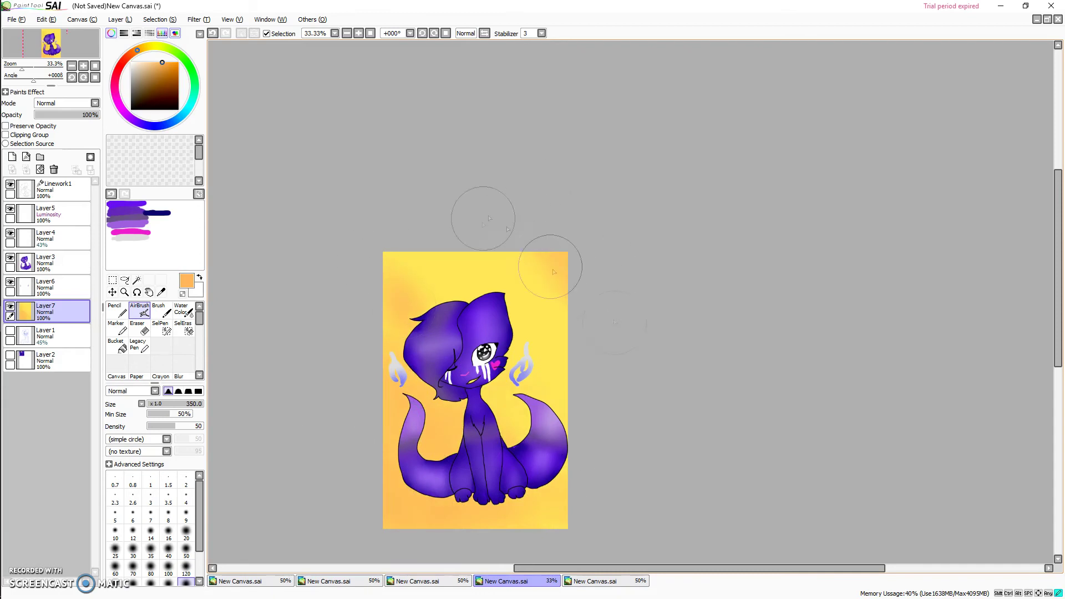
Step: Write the artist's signature in black near the canvas's upper-left corner on a new linework layer with the size 4 Pen
{"action": "scroll", "coordinate": [408, 260], "scroll_direction": "up", "scroll_amount": 7}
{"action": "left_click", "coordinate": [65, 186]}
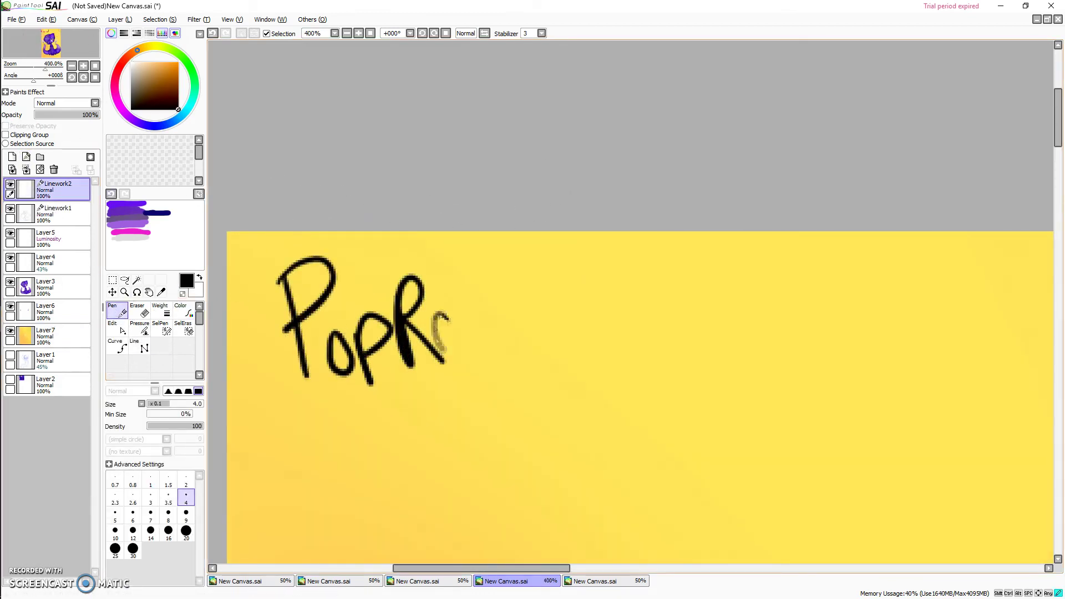
{"action": "left_click", "coordinate": [232, 20]}
{"action": "mouse_move", "coordinate": [120, 20]}
{"action": "left_click", "coordinate": [138, 202]}
{"action": "left_click_drag", "start_coordinate": [460, 327], "coordinate": [418, 309]}
{"action": "left_click_drag", "start_coordinate": [654, 376], "coordinate": [517, 325]}
Step: Lower the signature layer's opacity to 45%
{"action": "left_click", "coordinate": [124, 468]}
{"action": "left_click", "coordinate": [64, 115]}
{"action": "scroll", "coordinate": [493, 355], "scroll_direction": "down", "scroll_amount": 6}
{"action": "left_click_drag", "start_coordinate": [1058, 290], "coordinate": [1064, 360]}
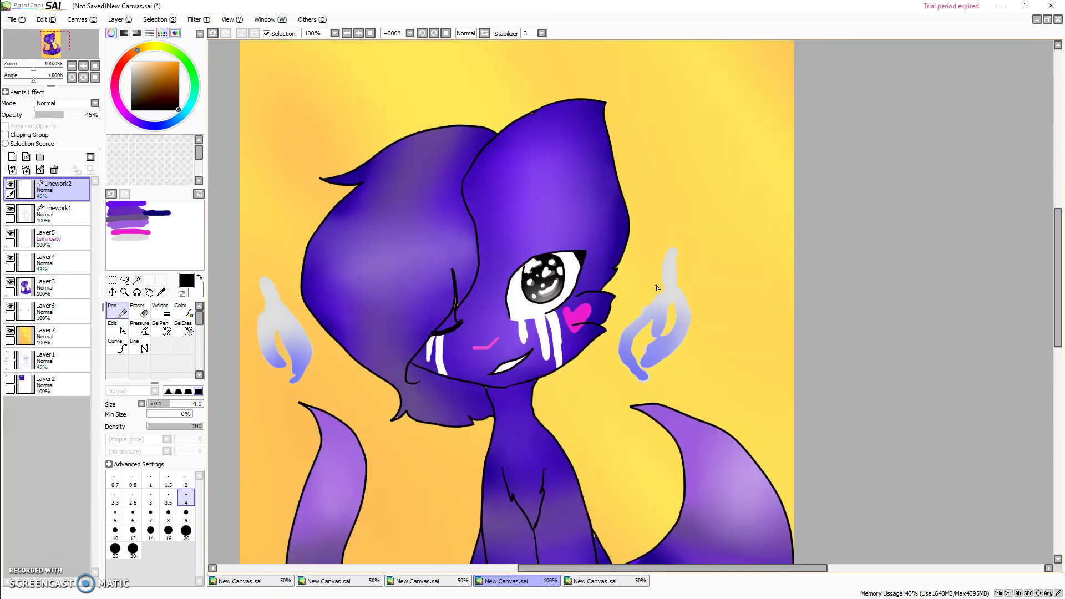